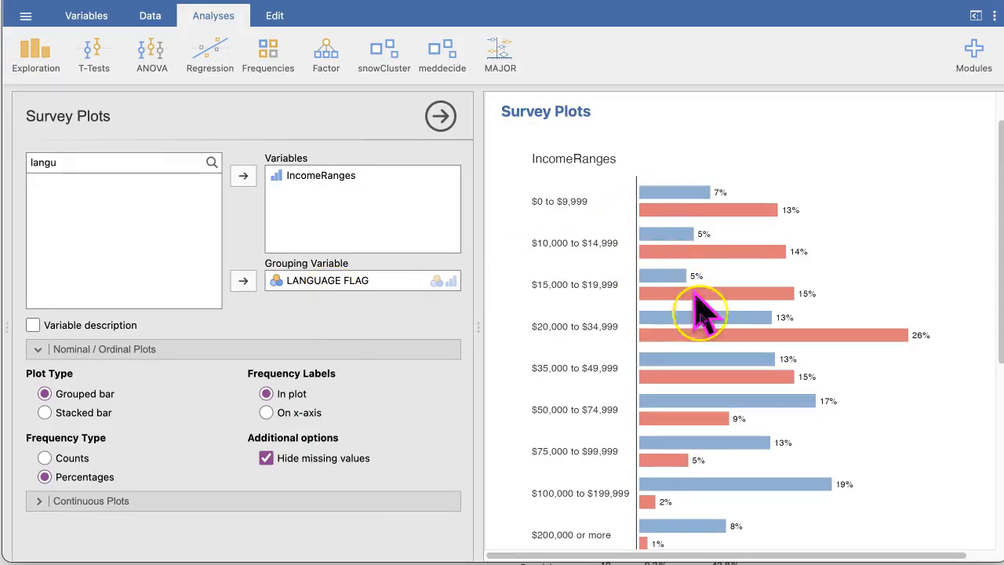
scroll(749, 432, "down", 2)
scroll(761, 338, "down", 3)
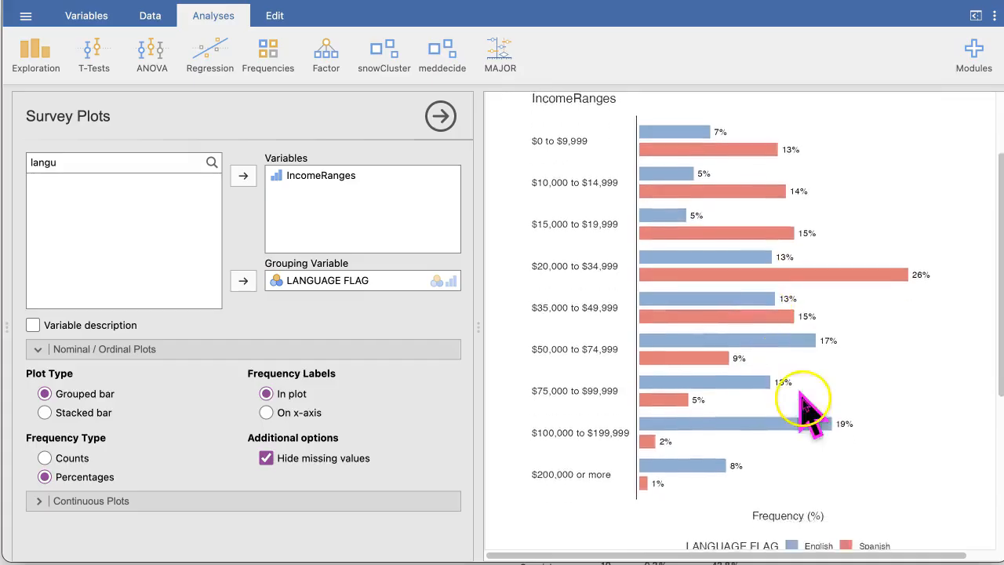
scroll(843, 502, "up", 3)
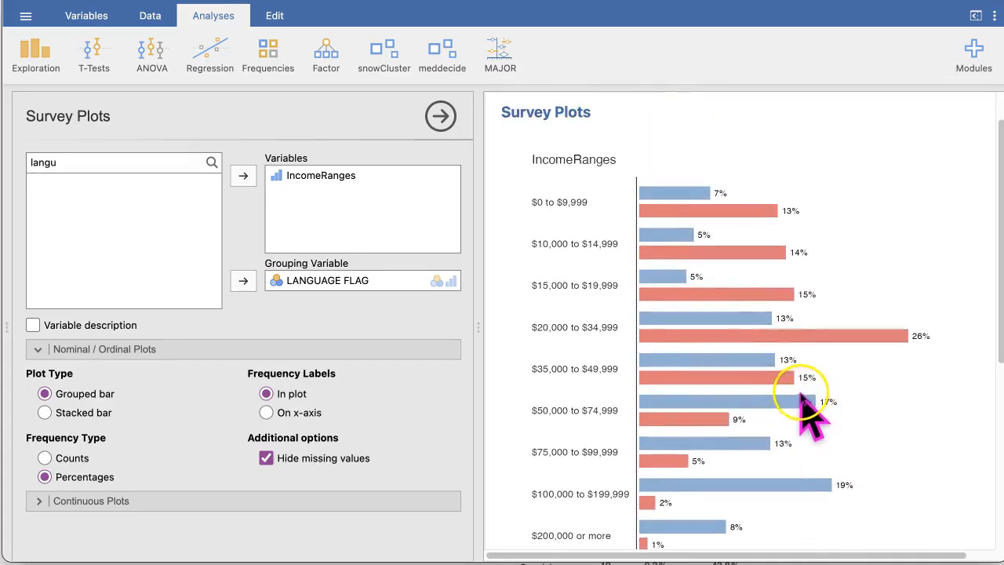
- Create a Descriptives analysis of IncomeRanges split by LANGUAGE FLAG
left_click(35, 49)
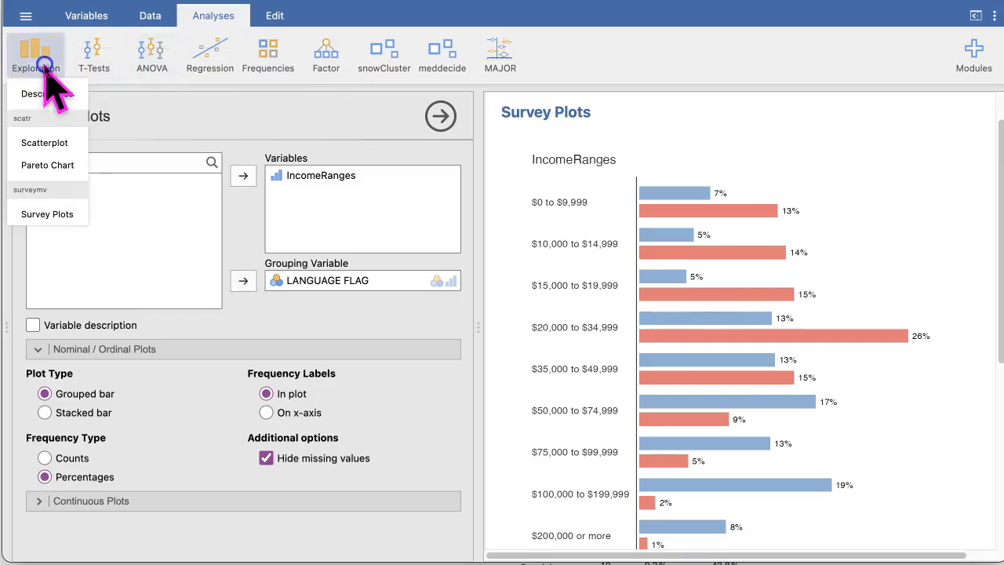
left_click(47, 93)
type("income")
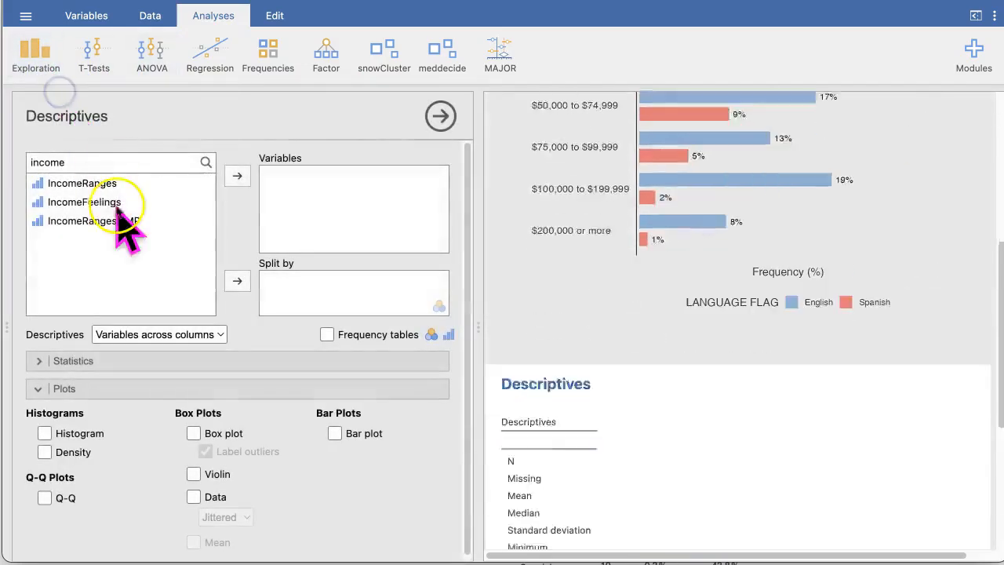
left_click_drag(63, 185, 302, 179)
left_click(129, 167)
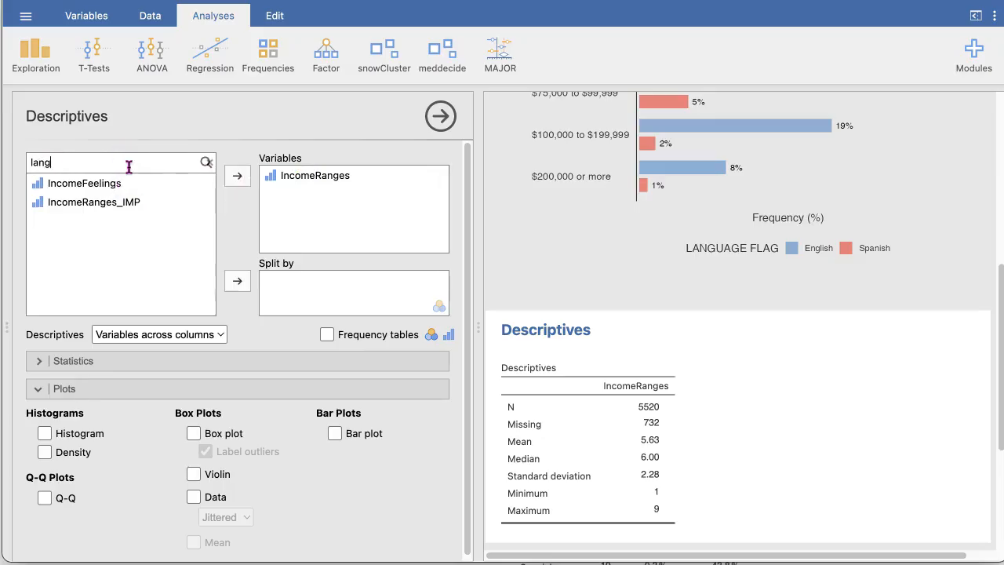
type("lang")
left_click_drag(117, 180, 335, 290)
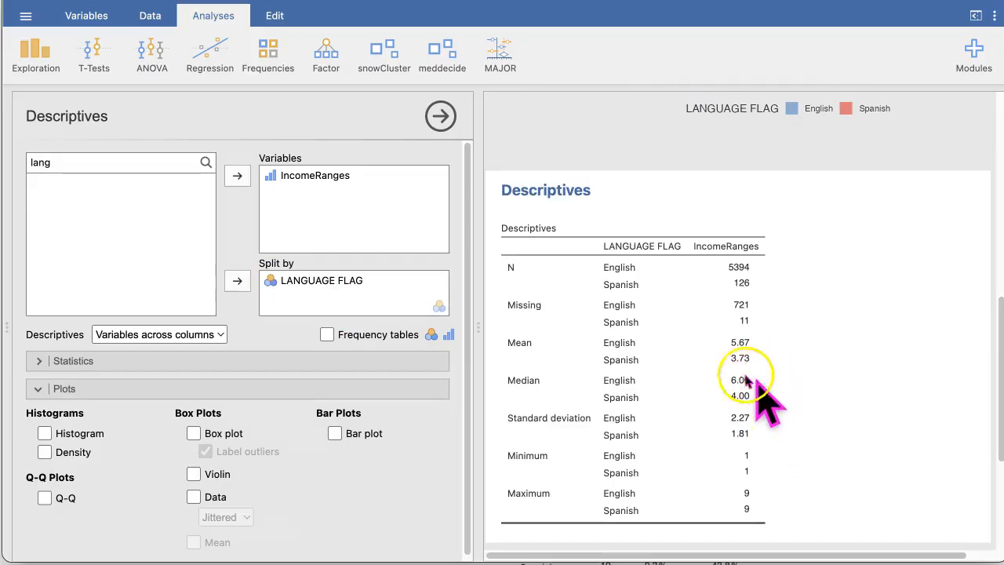
- Add frequency tables to the Descriptives results and copy the Frequencies of IncomeRanges table
left_click(326, 335)
scroll(764, 353, "down", 5)
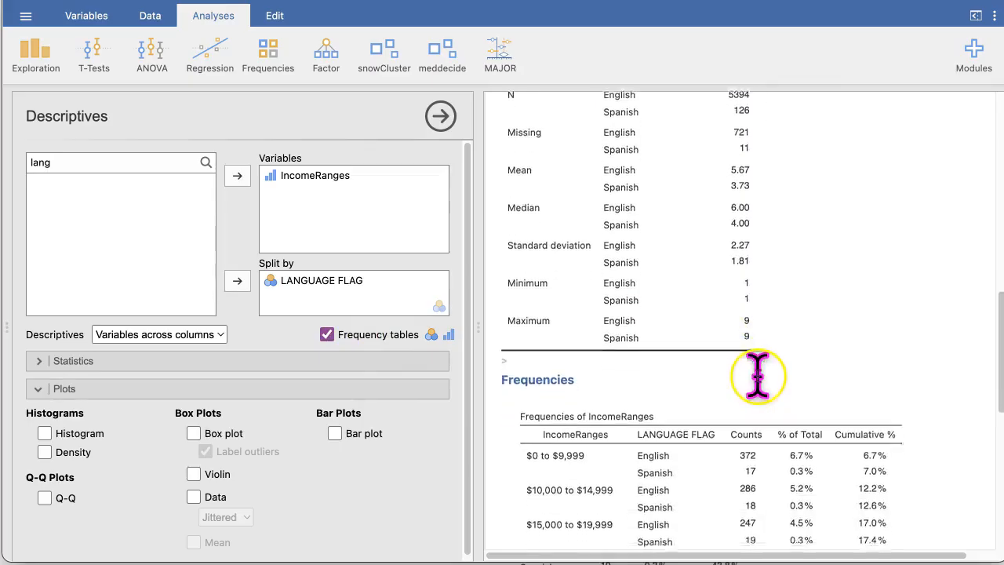
scroll(765, 396, "down", 3)
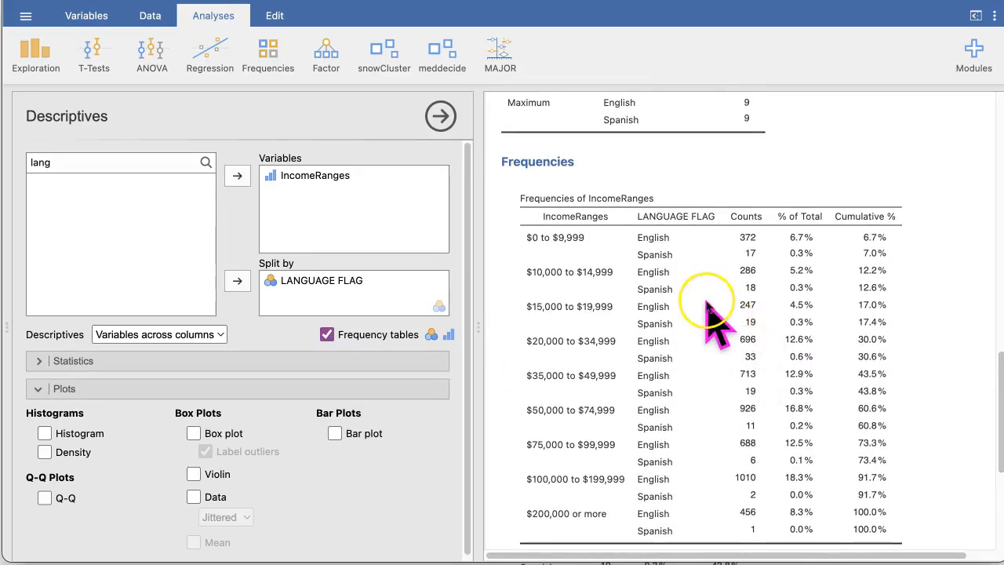
right_click(706, 301)
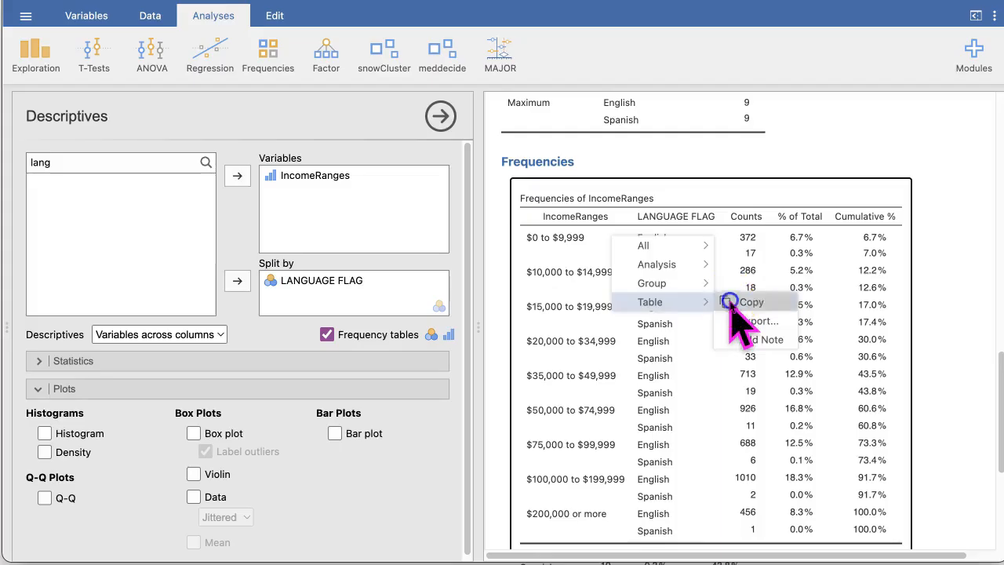
left_click(729, 302)
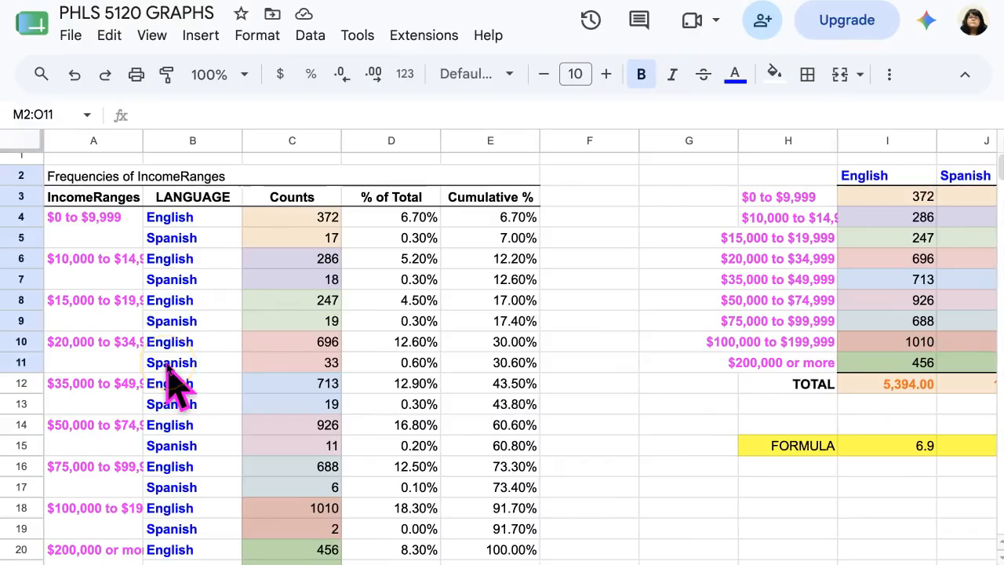
- In the PHLS 5120 GRAPHS Google Sheets file, examine the frequency table's income ranges and the English and Spanish counts for $0 to $9,999
scroll(167, 372, "up", 1)
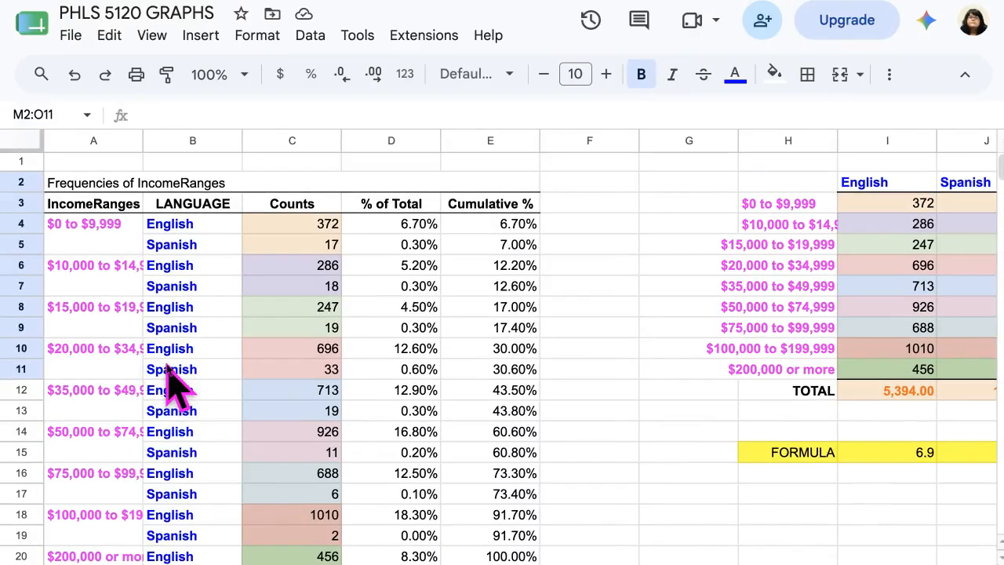
left_click(122, 238)
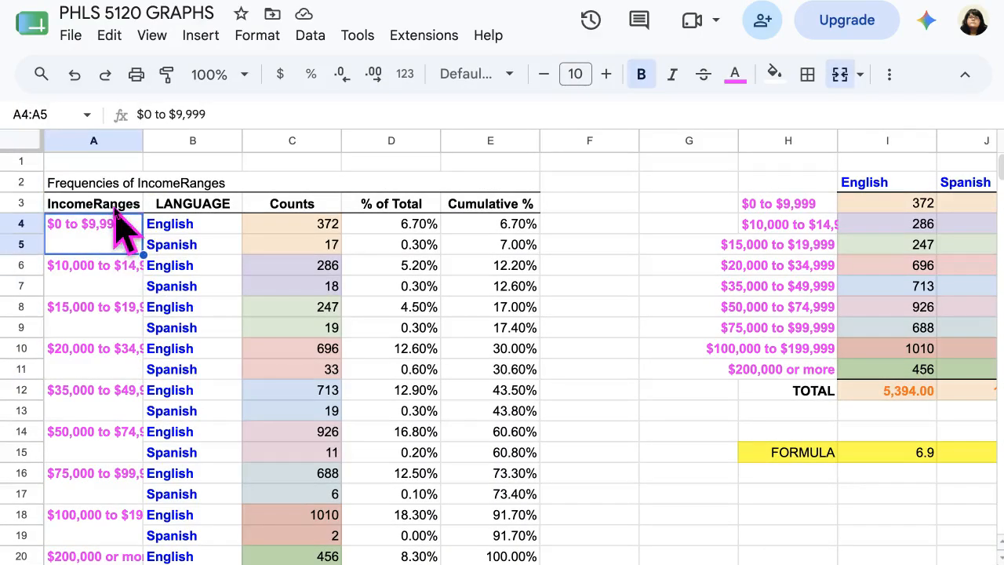
left_click(90, 274)
left_click(96, 314)
left_click(106, 363)
left_click(102, 408)
left_click(97, 445)
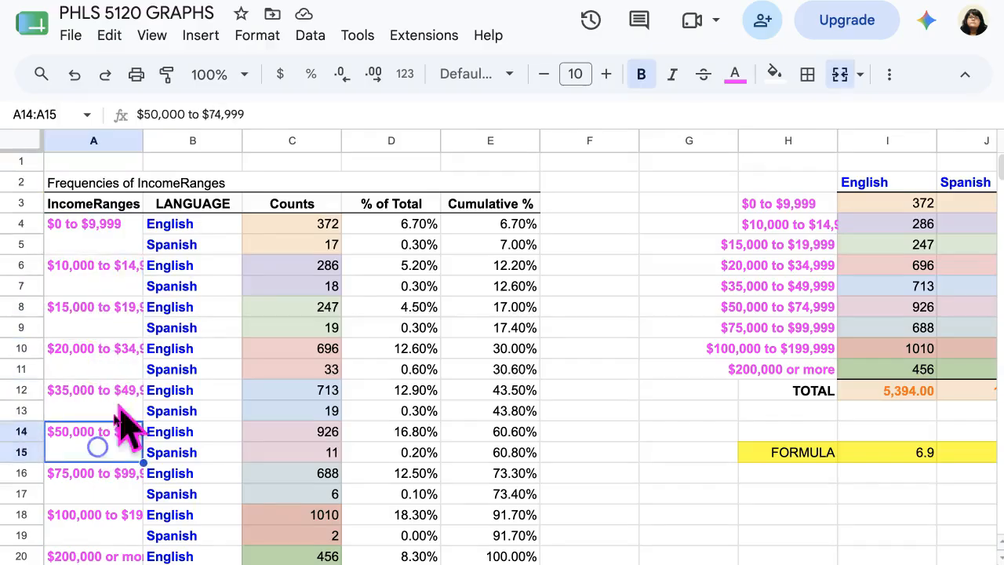
left_click(205, 224)
left_click(305, 226)
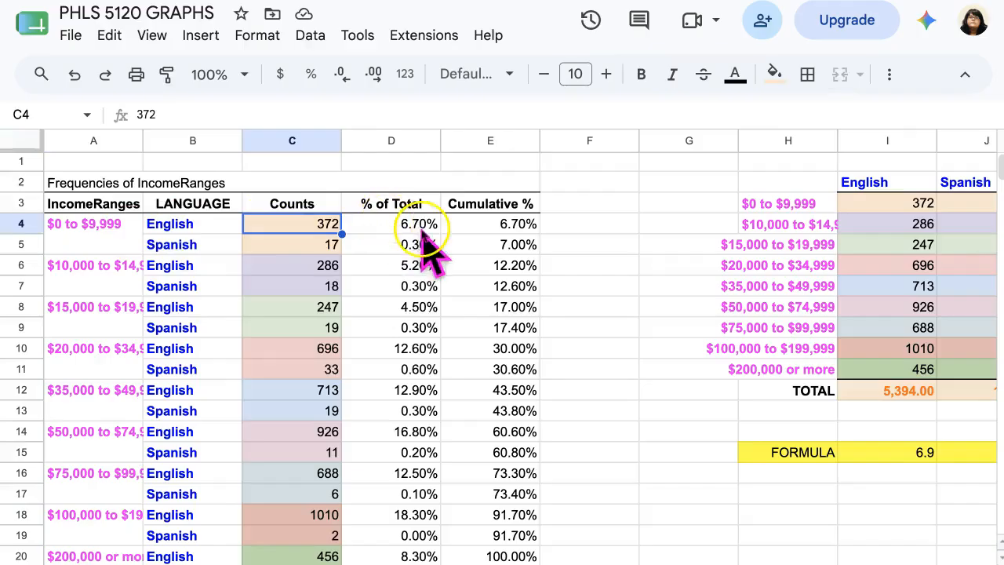
left_click(219, 245)
left_click(318, 249)
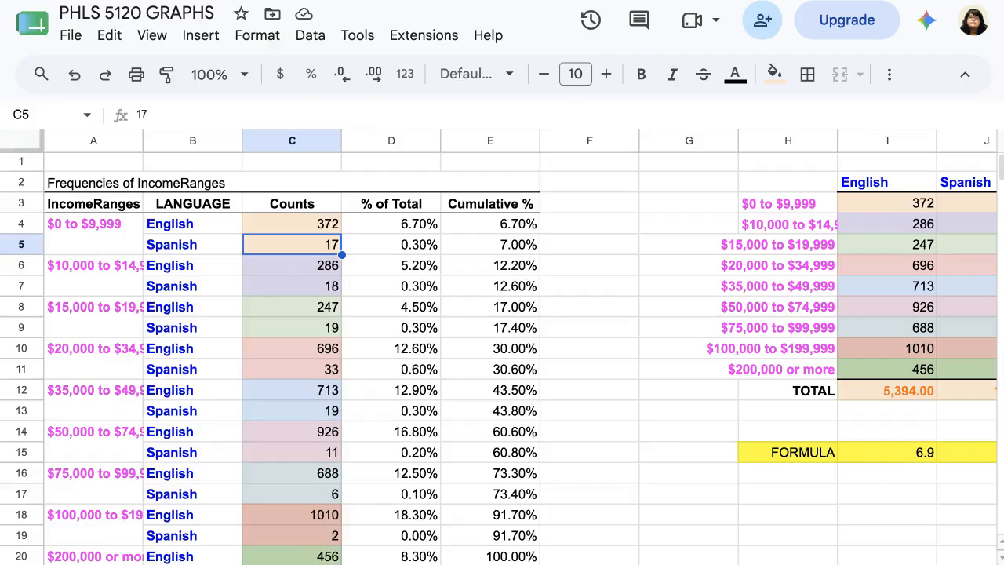
- Compare the original frequency table with the rearranged one, matching the $0 to $9,999 counts to the separate English and Spanish columns
scroll(502, 345, "right", 5)
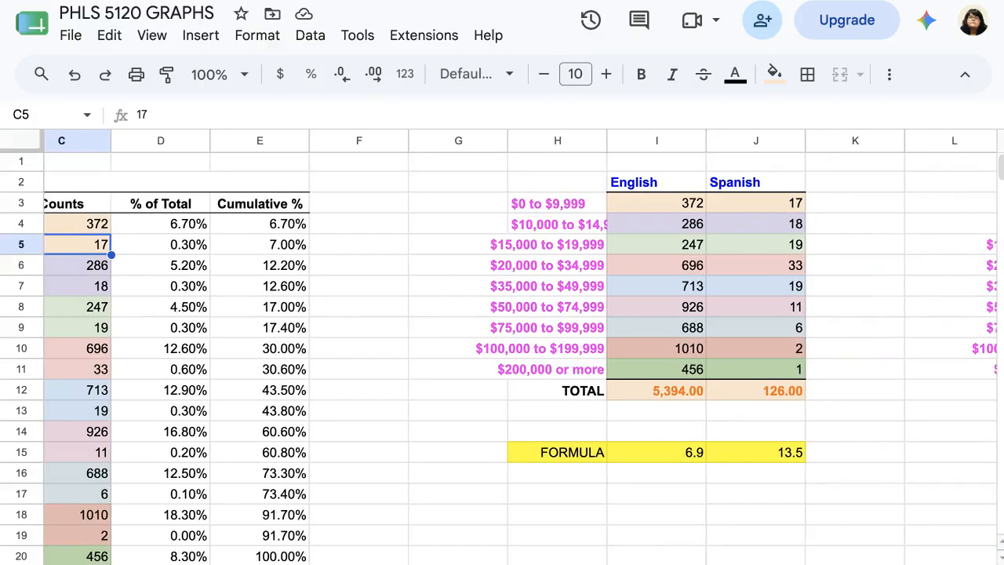
scroll(502, 345, "right", 1)
scroll(502, 345, "left", 3)
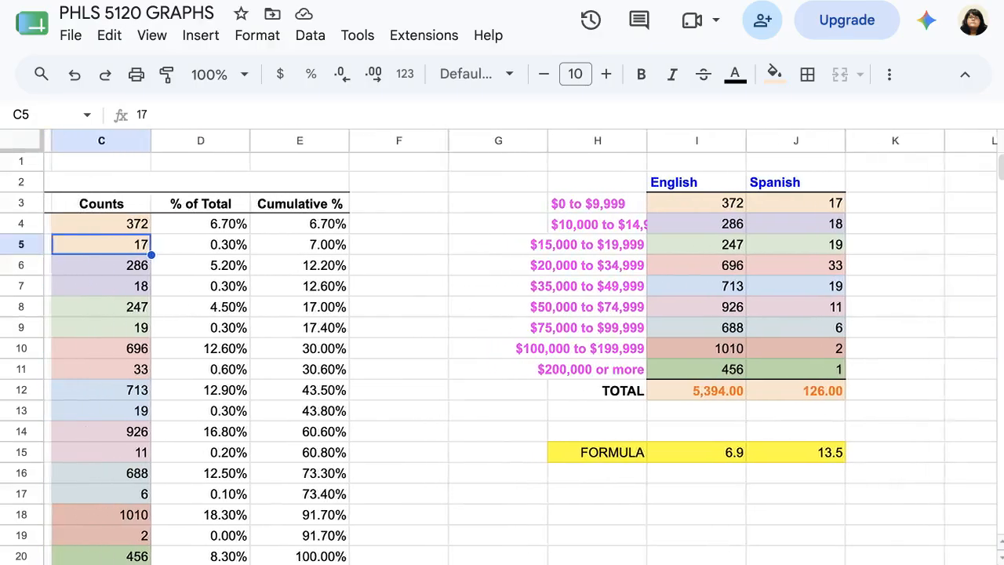
scroll(502, 345, "left", 3)
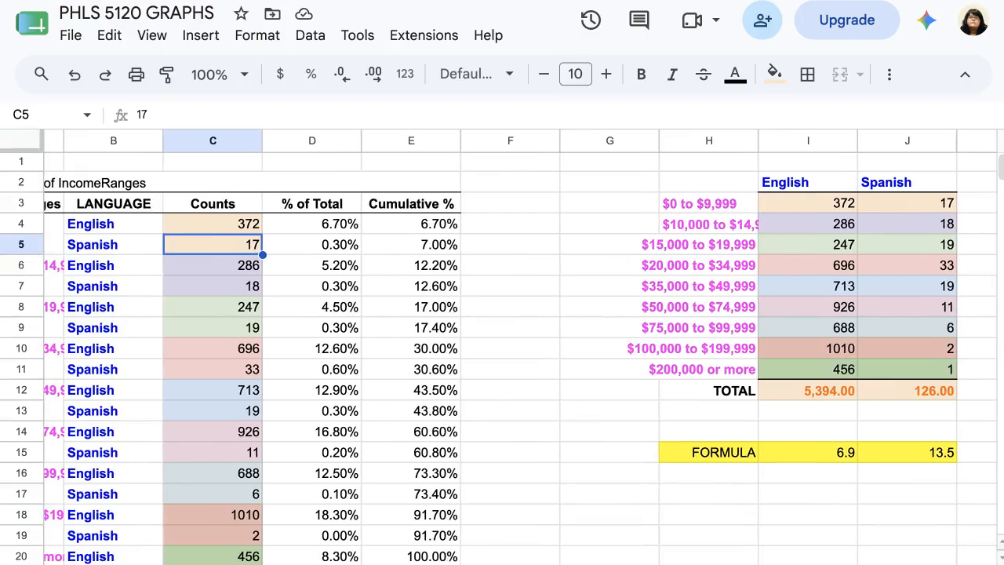
scroll(502, 345, "left", 2)
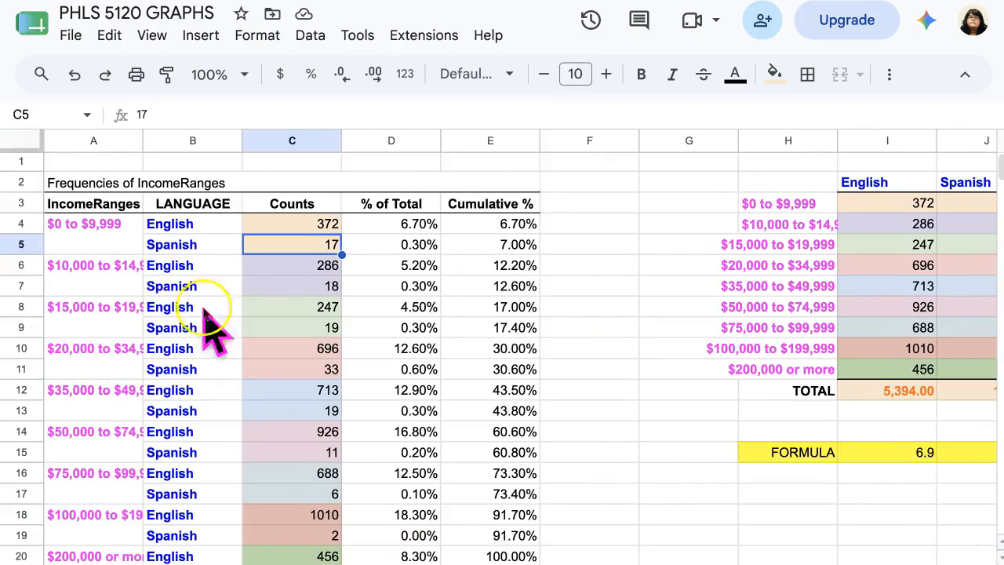
left_click(117, 244)
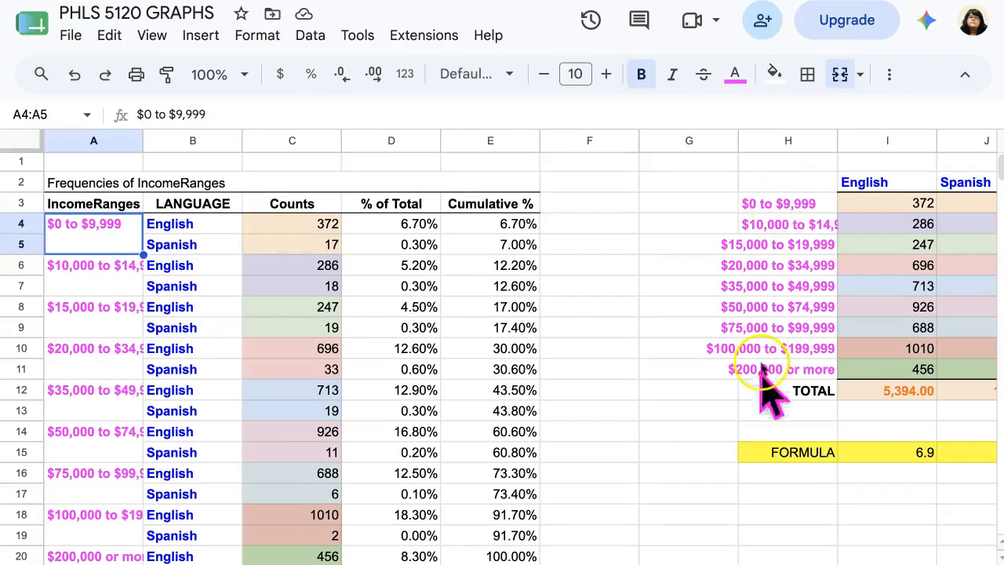
left_click(179, 226)
left_click(182, 244)
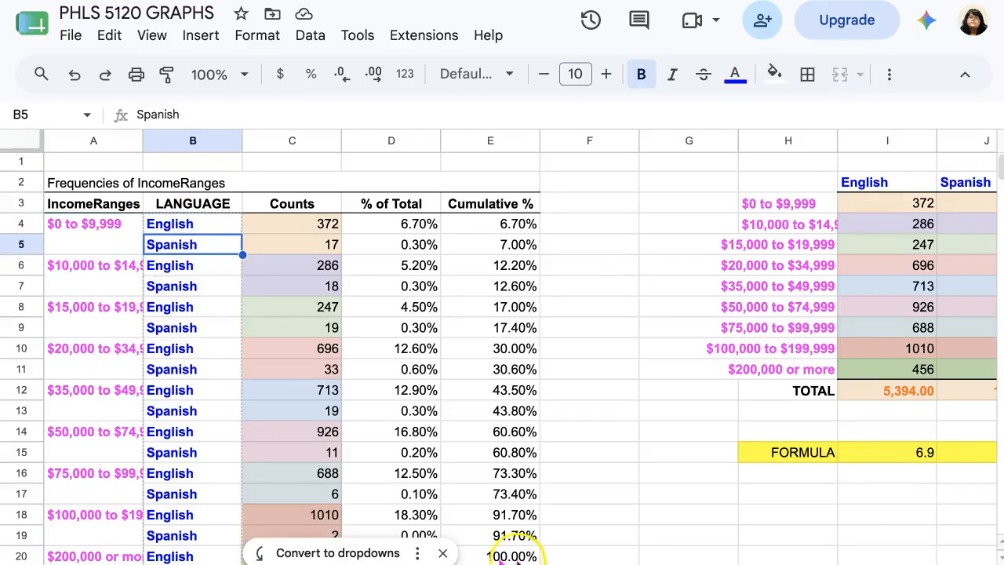
scroll(506, 555, "right", 1)
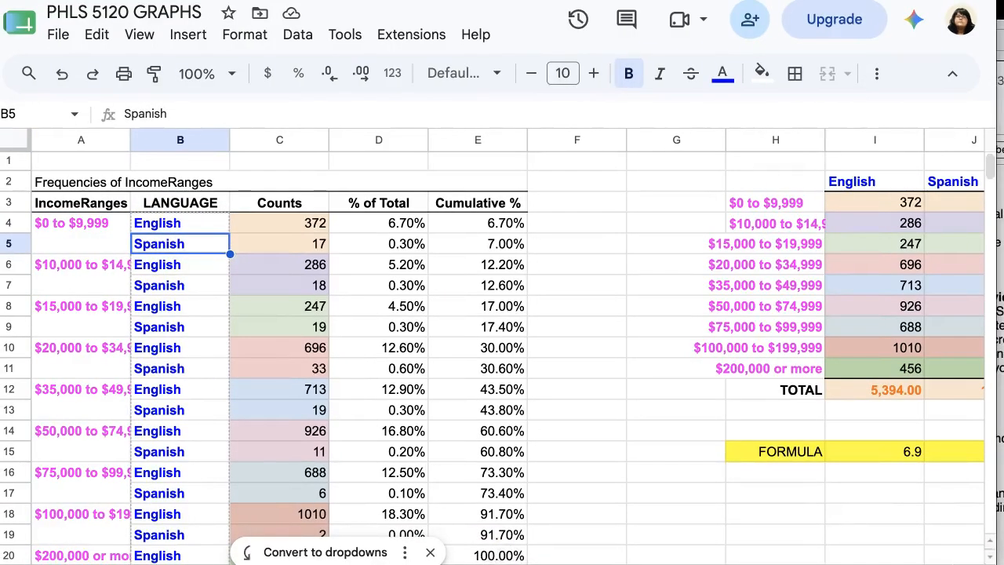
left_click(505, 555)
scroll(521, 350, "right", 3)
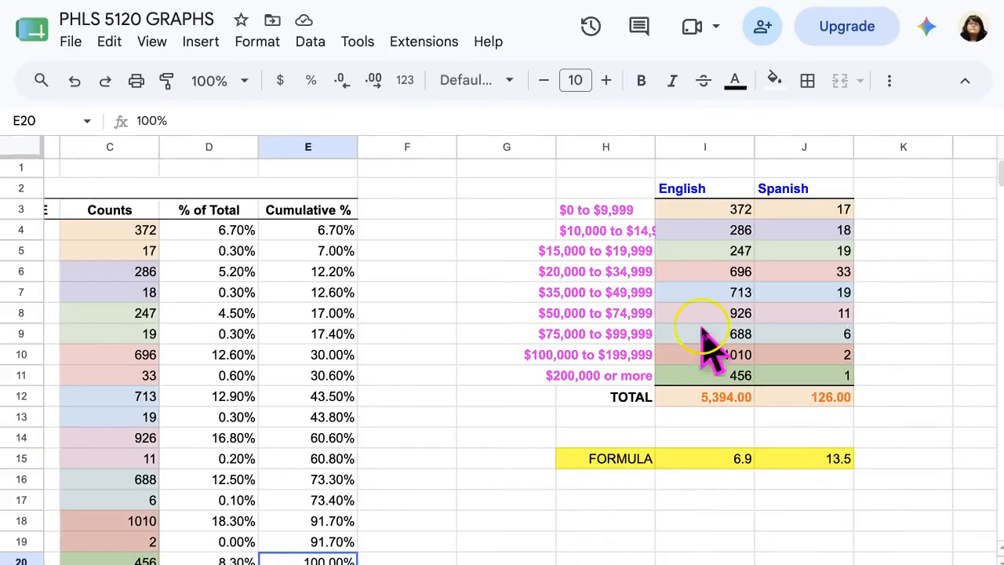
left_click(697, 196)
left_click(807, 192)
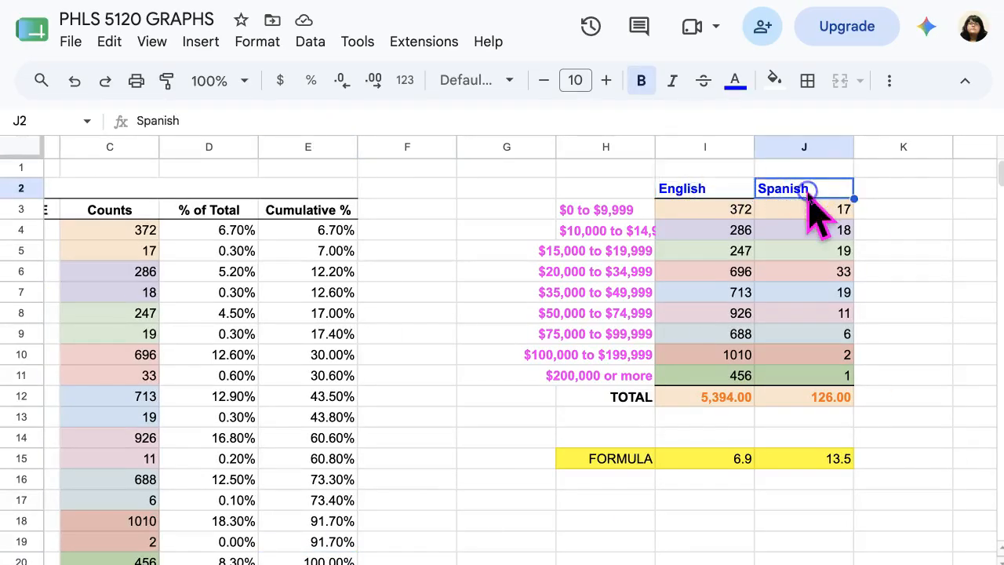
left_click(146, 230)
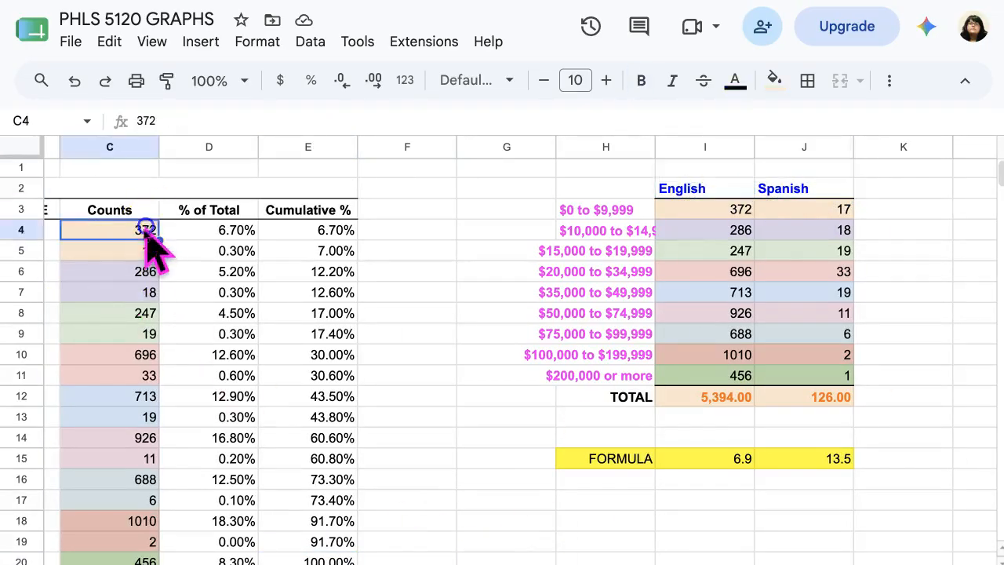
scroll(168, 235, "left", 3)
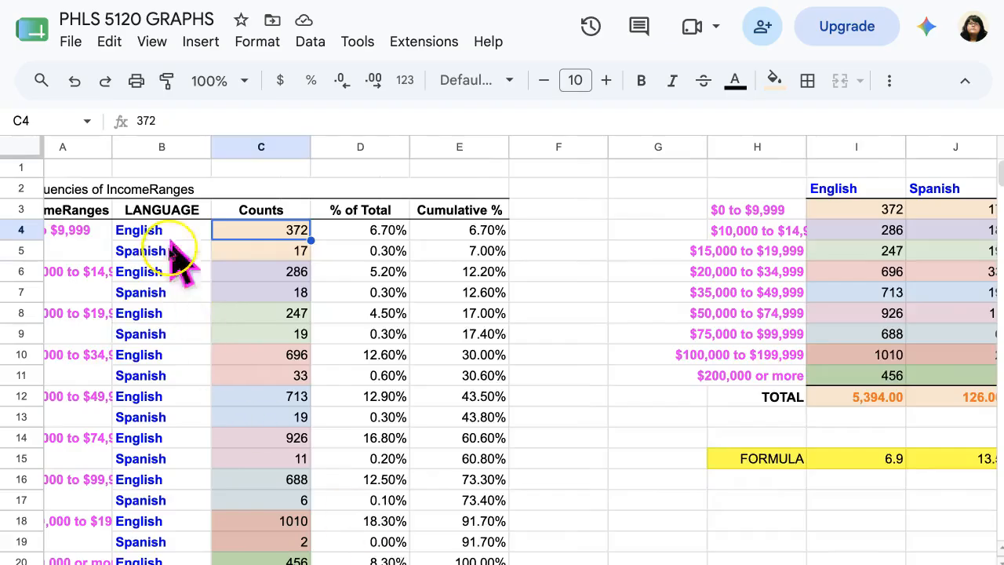
left_click(885, 212)
left_click(146, 249)
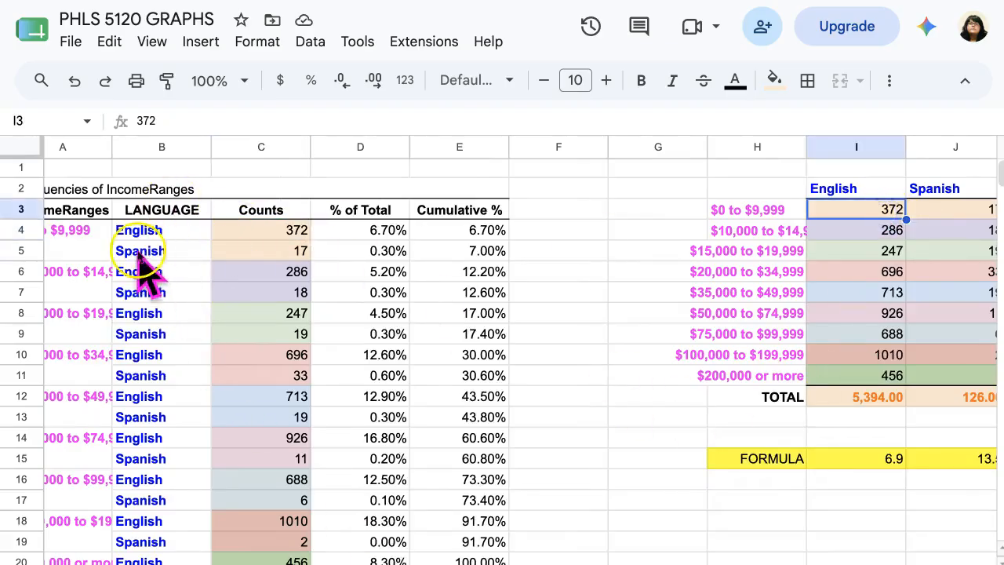
left_click(279, 249)
scroll(863, 337, "right", 2)
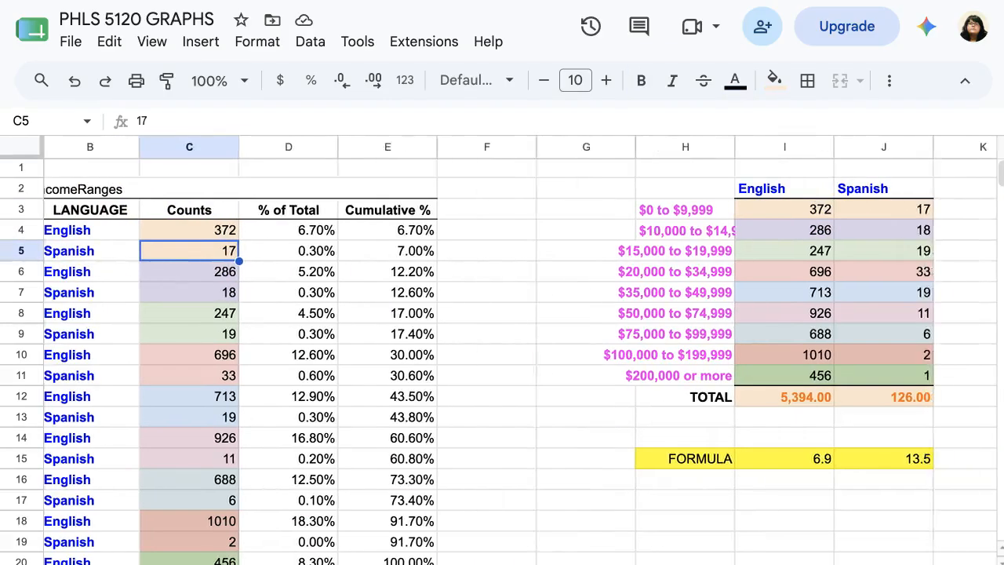
left_click(873, 209)
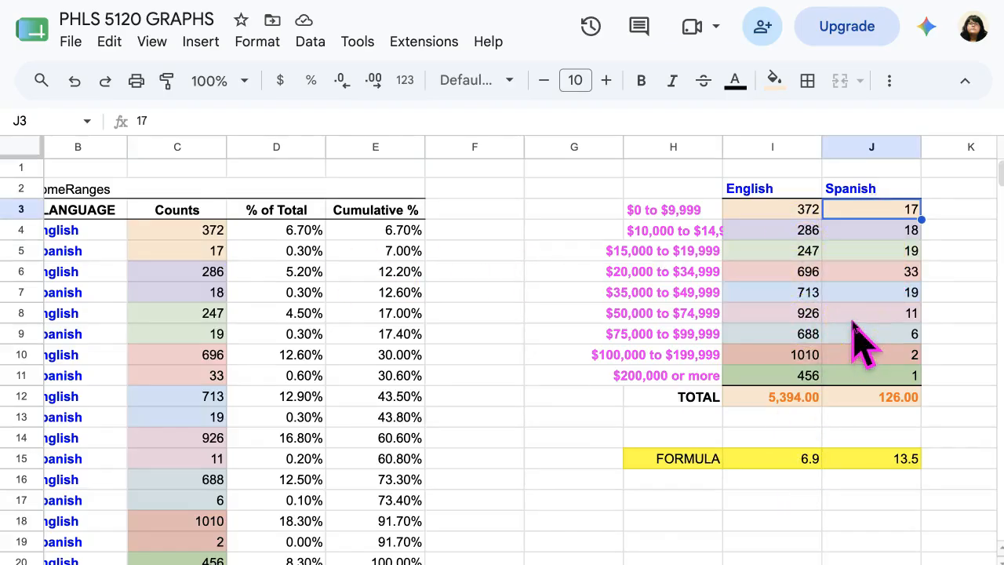
- Re-enter the English column's TOTAL in I12 as =SUM(I3:I11)
left_click(800, 401)
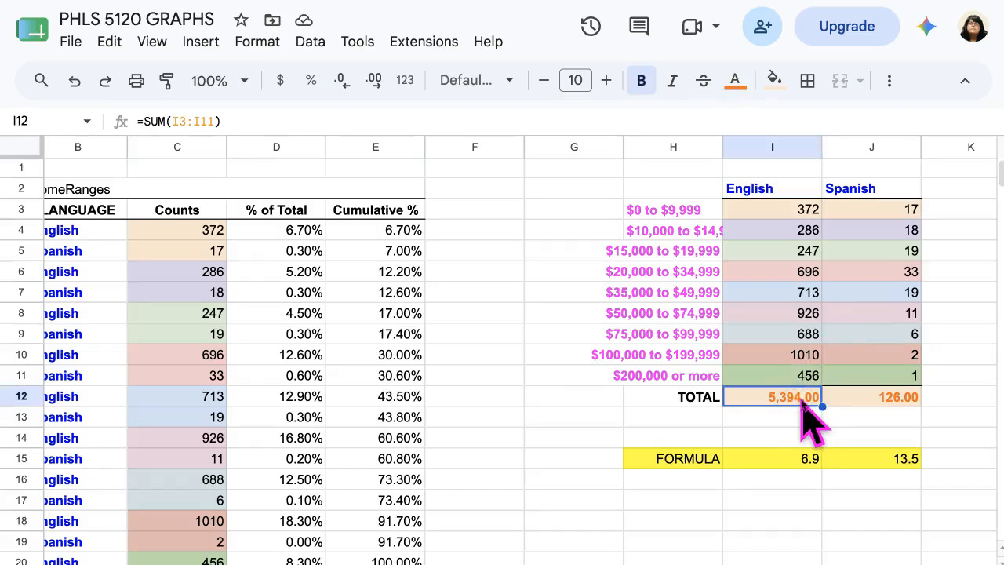
left_click(889, 80)
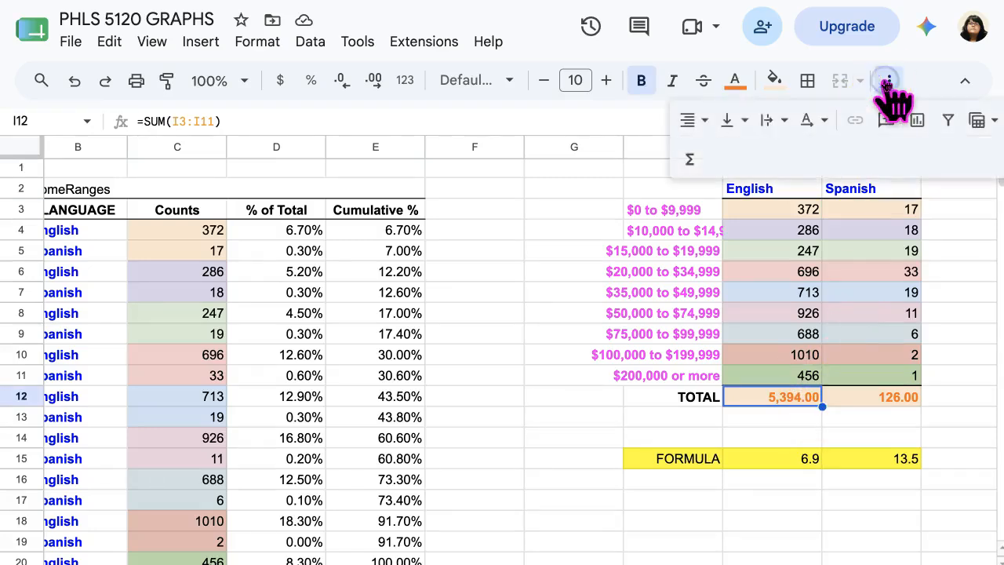
left_click(692, 160)
left_click(752, 203)
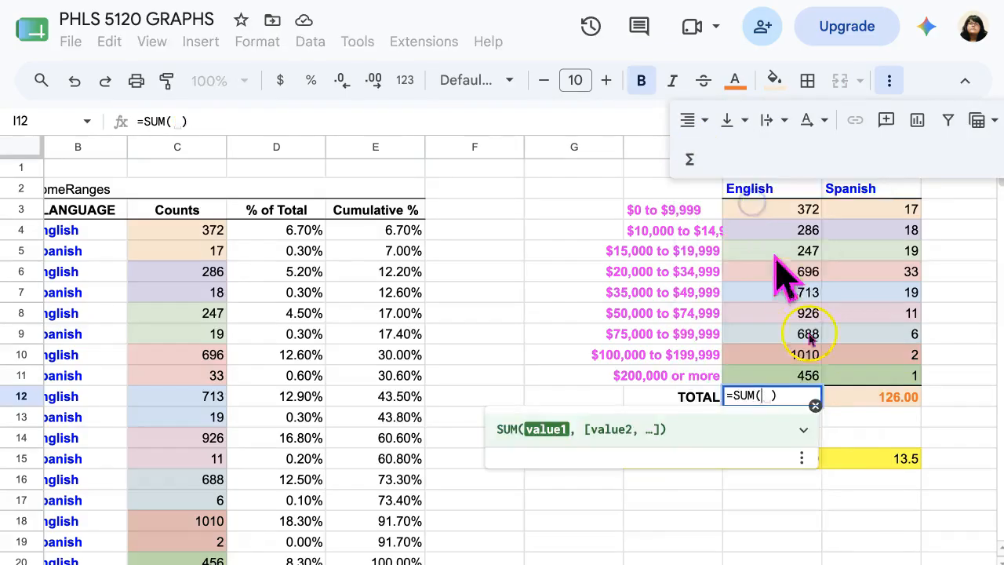
left_click_drag(807, 212, 788, 373)
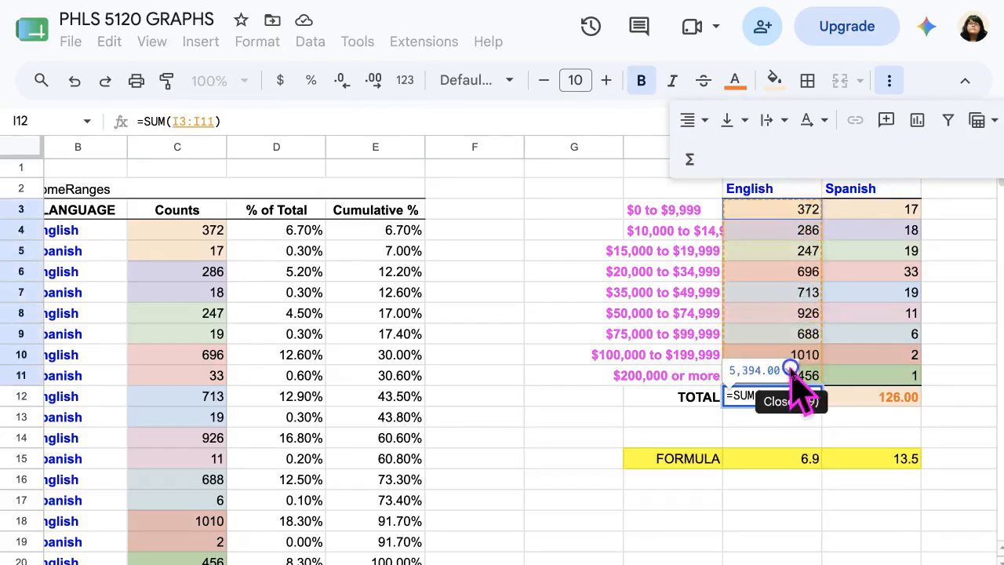
key("Return")
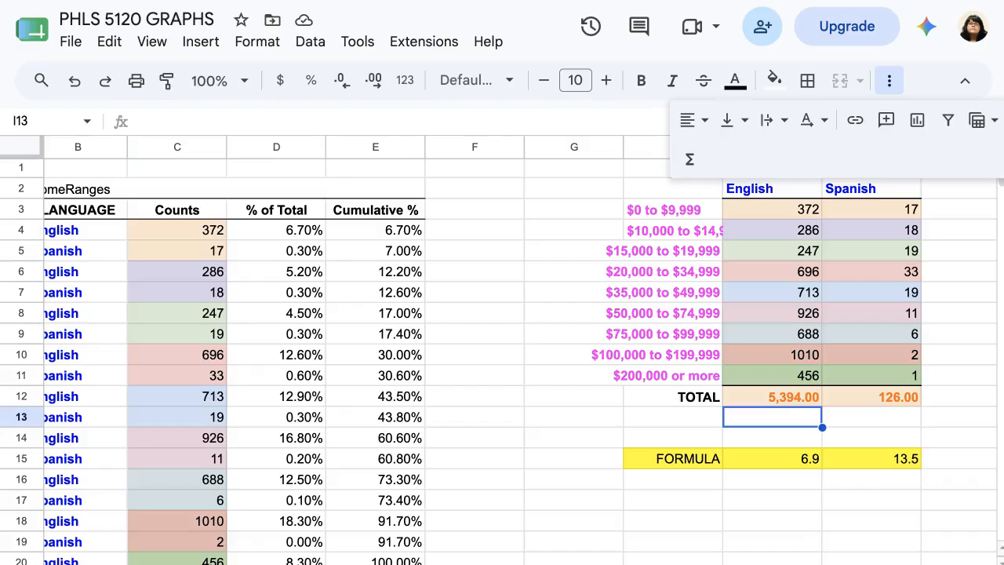
scroll(481, 350, "right", 5)
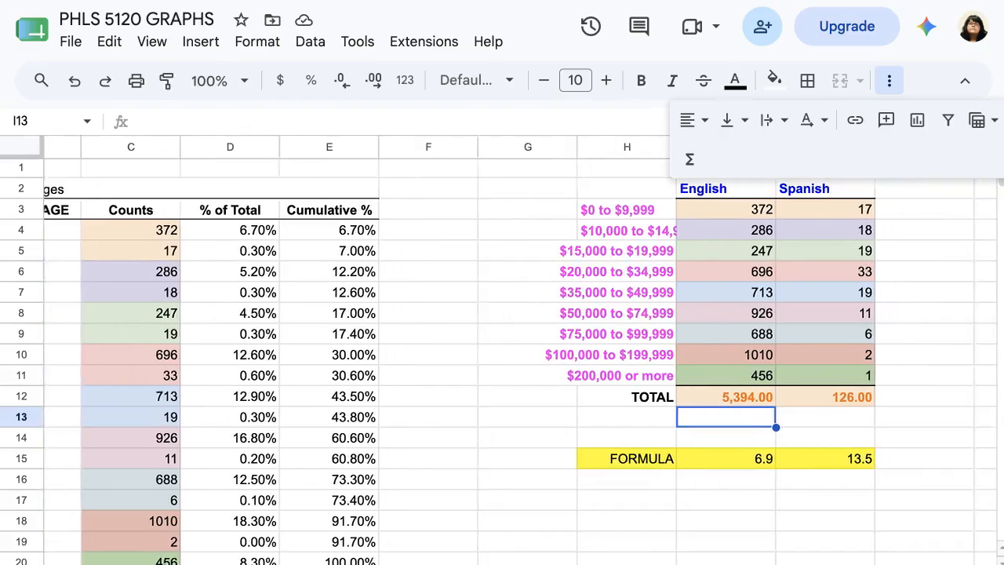
- Examine how the English percentage formulas in N3 and N10 reference the counts and the total in I12
scroll(482, 350, "right", 4)
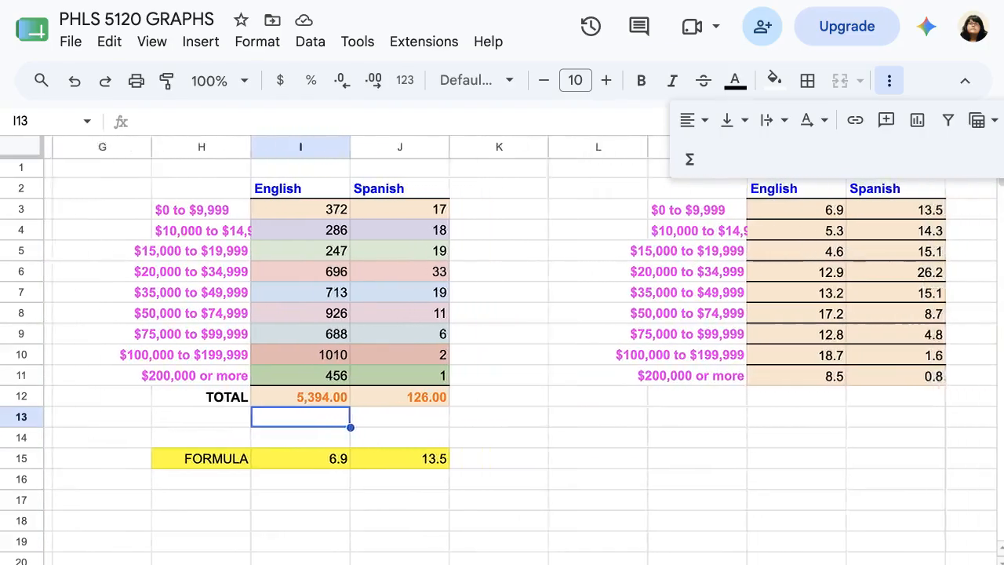
left_click(891, 81)
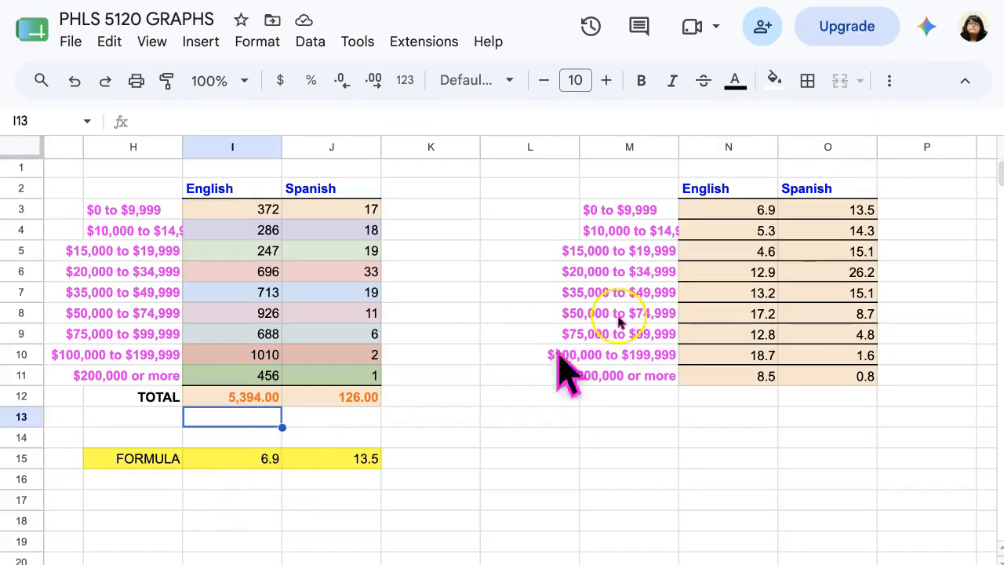
left_click(766, 210)
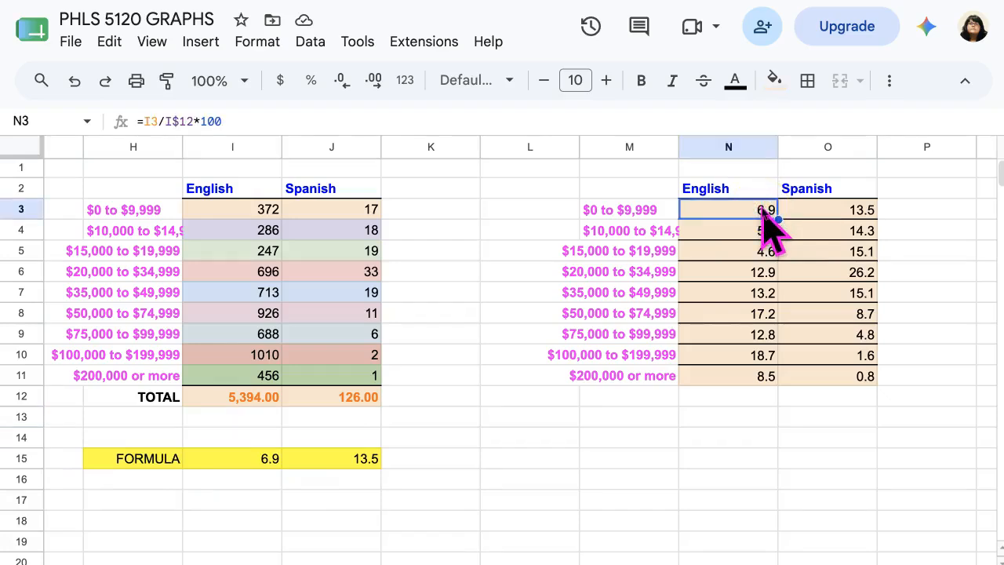
double_click(765, 210)
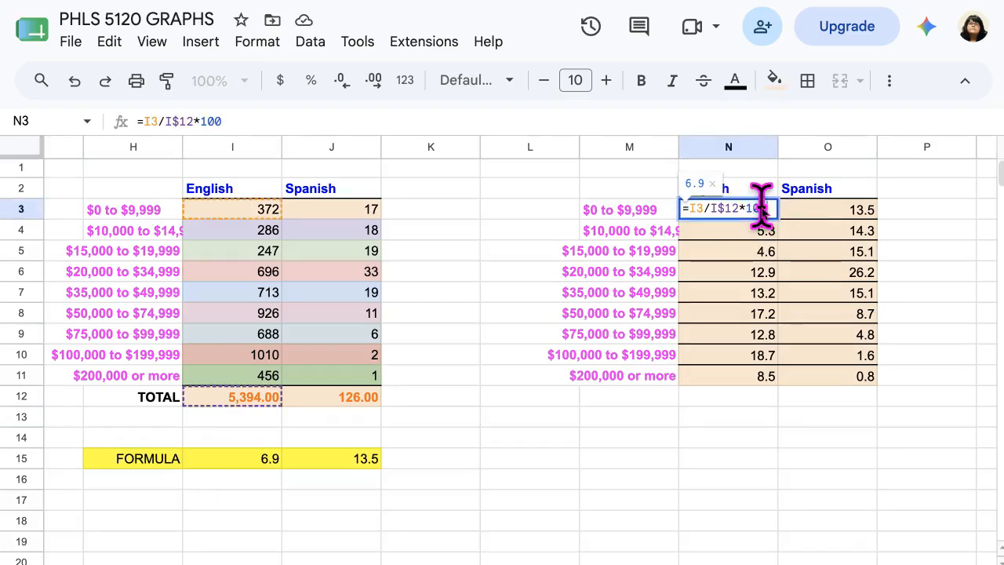
left_click(261, 215)
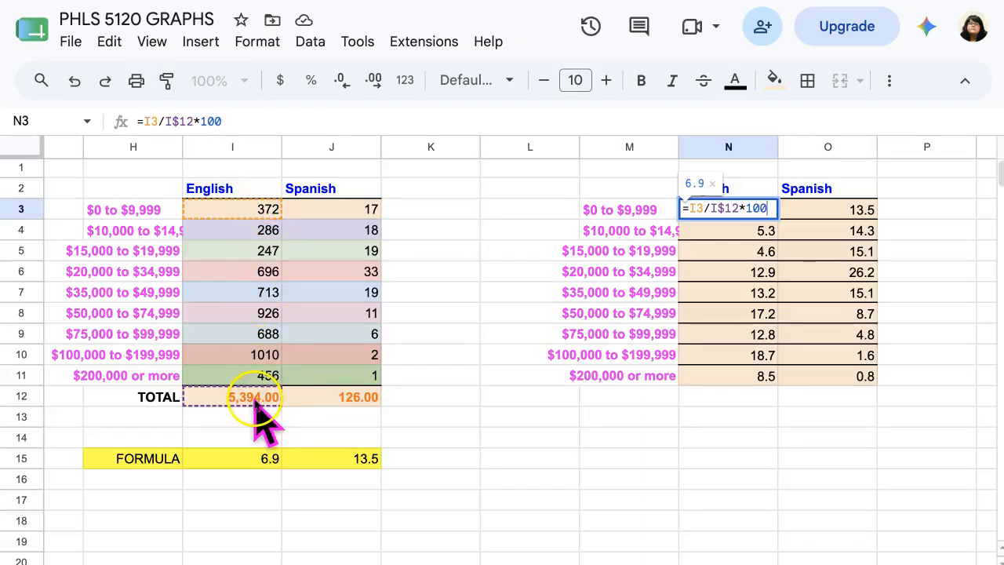
left_click(177, 118)
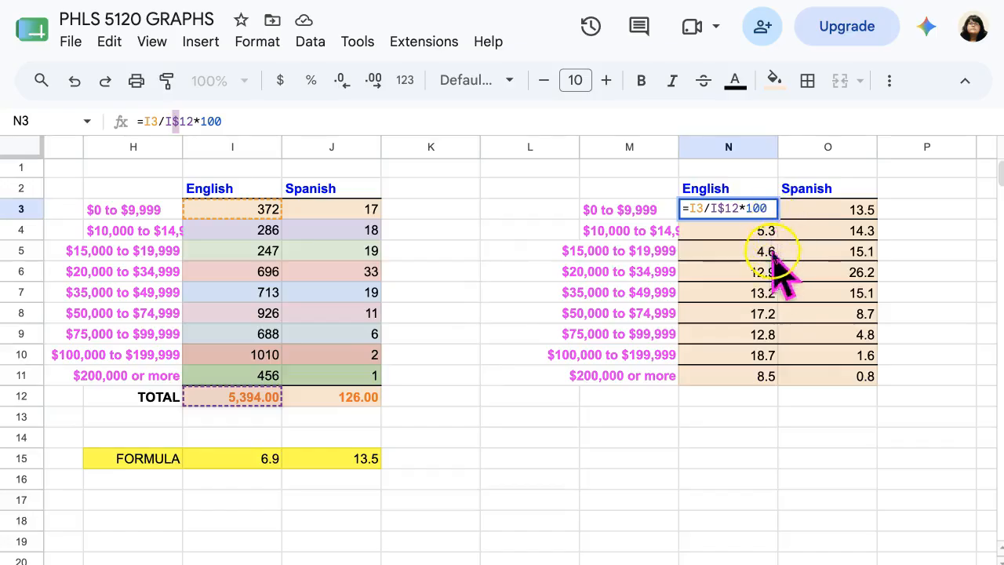
left_click(765, 355)
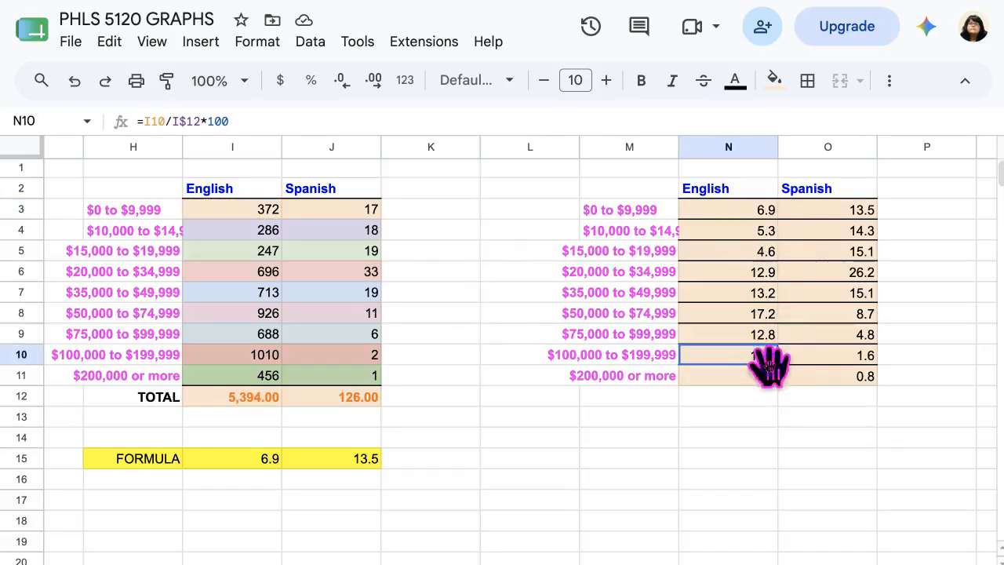
- Confirm the English percentage formula =I3/I$12*100 in N3 and fill it down through N11
left_click(764, 212)
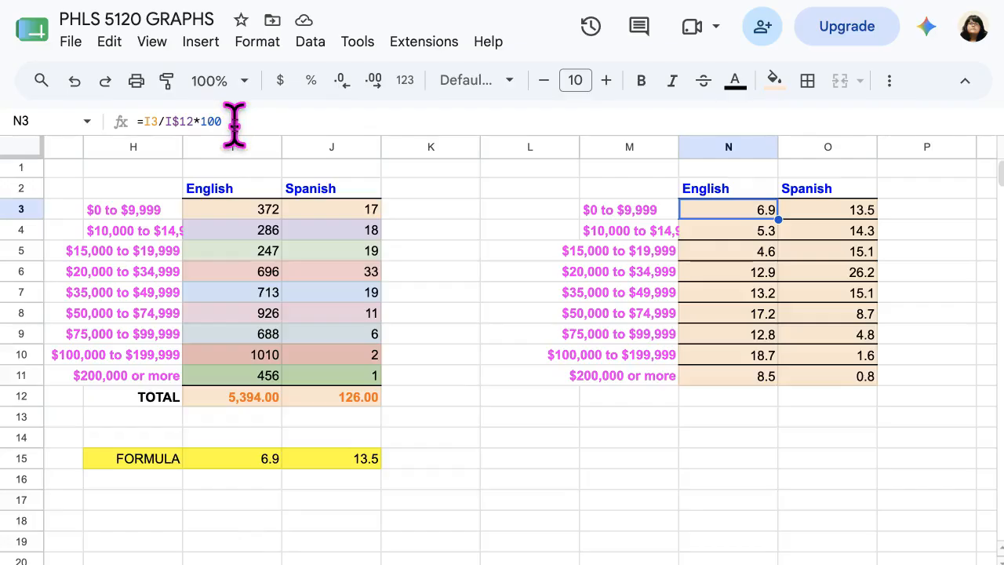
double_click(737, 208)
key("Return")
left_click(773, 210)
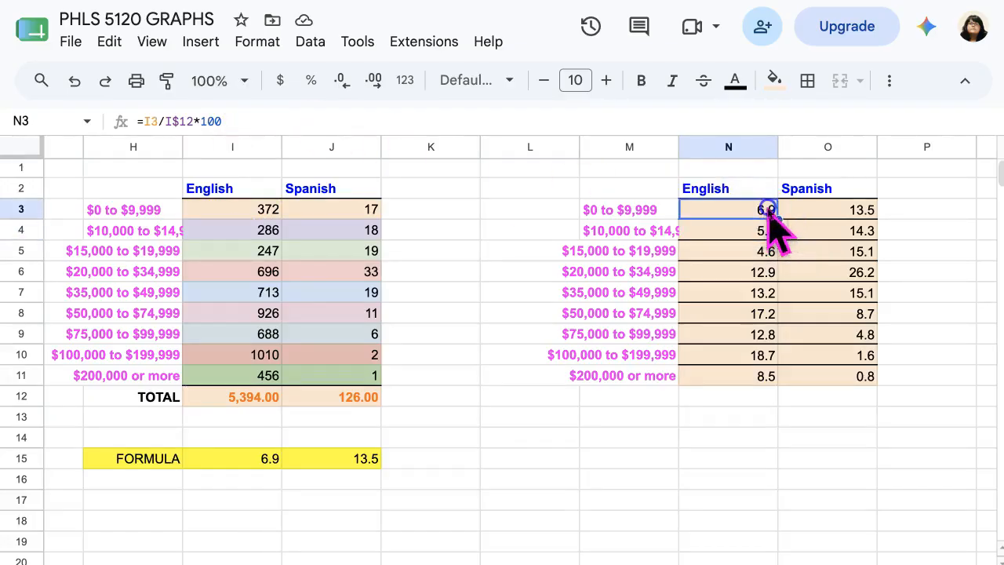
left_click_drag(776, 220, 777, 379)
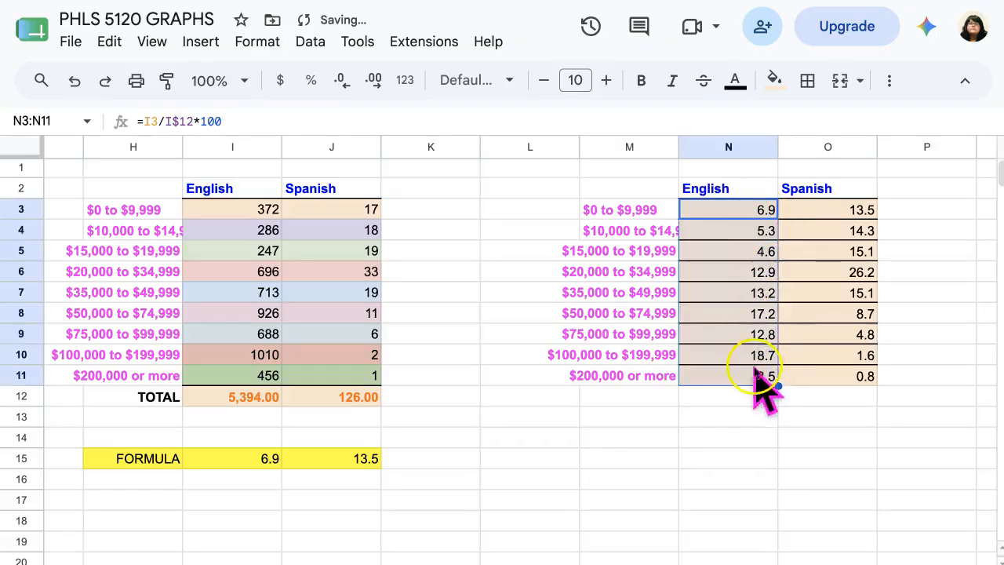
- Review the English TOTAL's SUM formula in I12 and the dollar sign in the N3 percentage formula's reference to that total
left_click(251, 397)
double_click(251, 397)
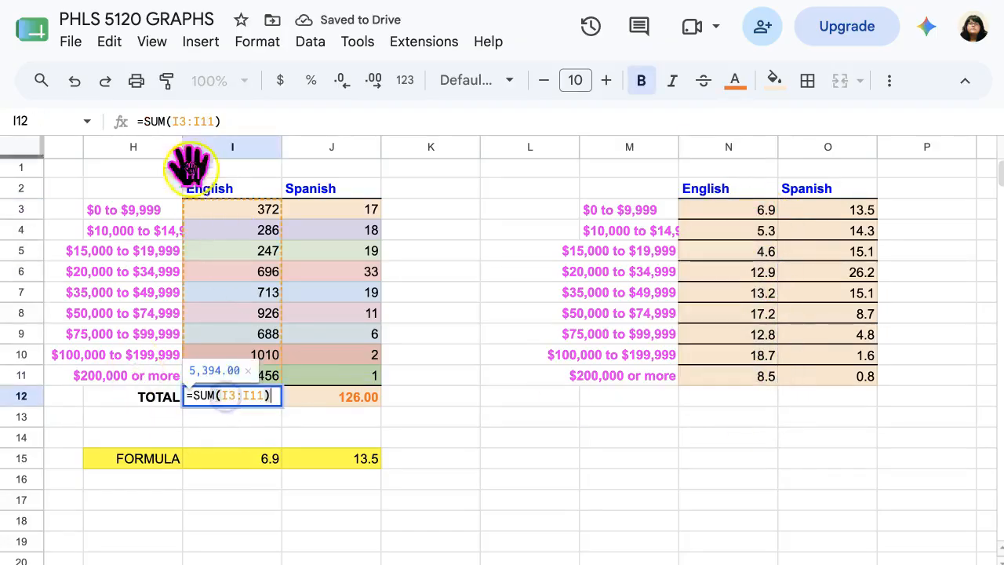
left_click(728, 210)
double_click(728, 210)
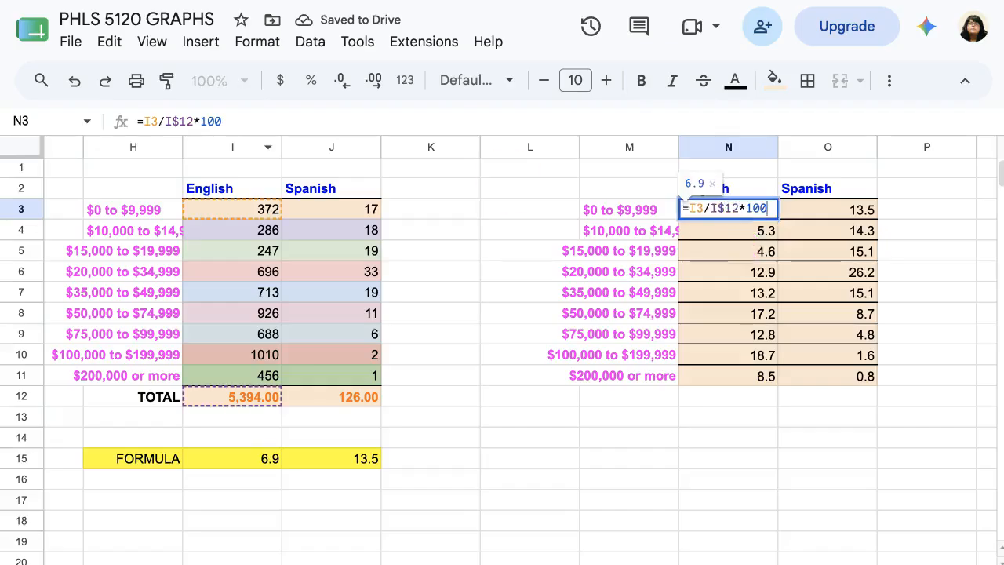
left_click(177, 121)
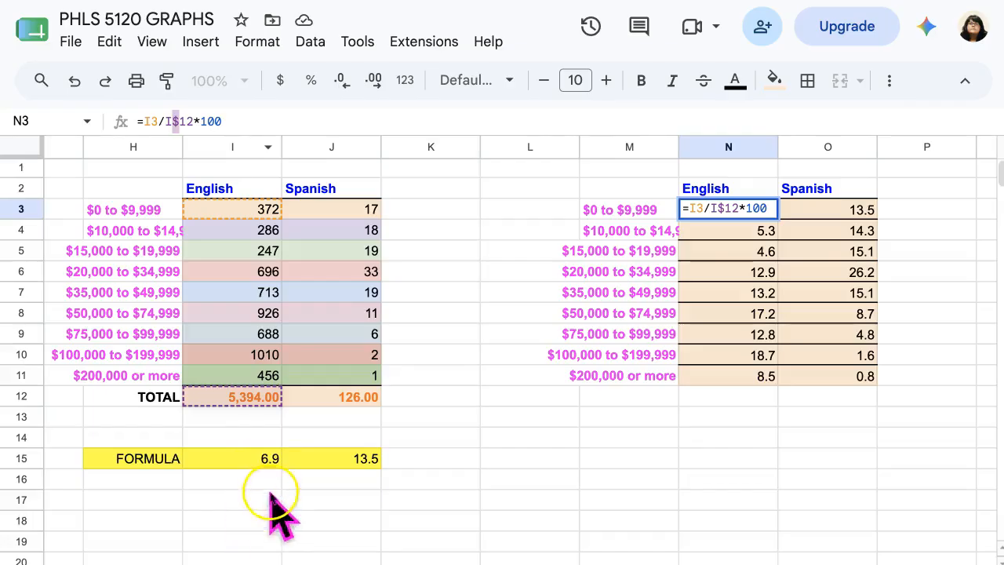
left_click(487, 439)
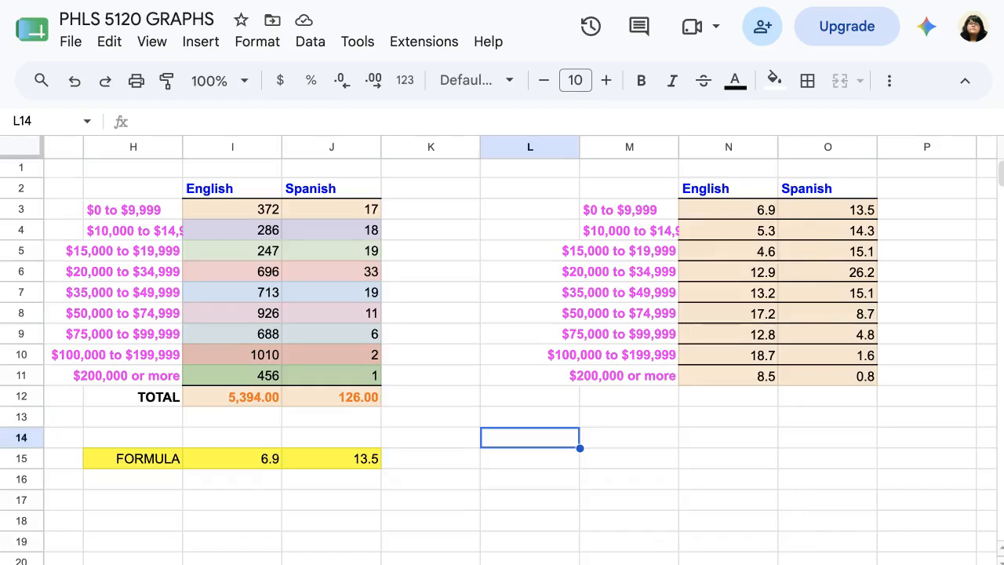
- Insert a chart from the percentage table in M2:O11, including its income ranges and the English and Spanish headers
scroll(521, 349, "right", 2)
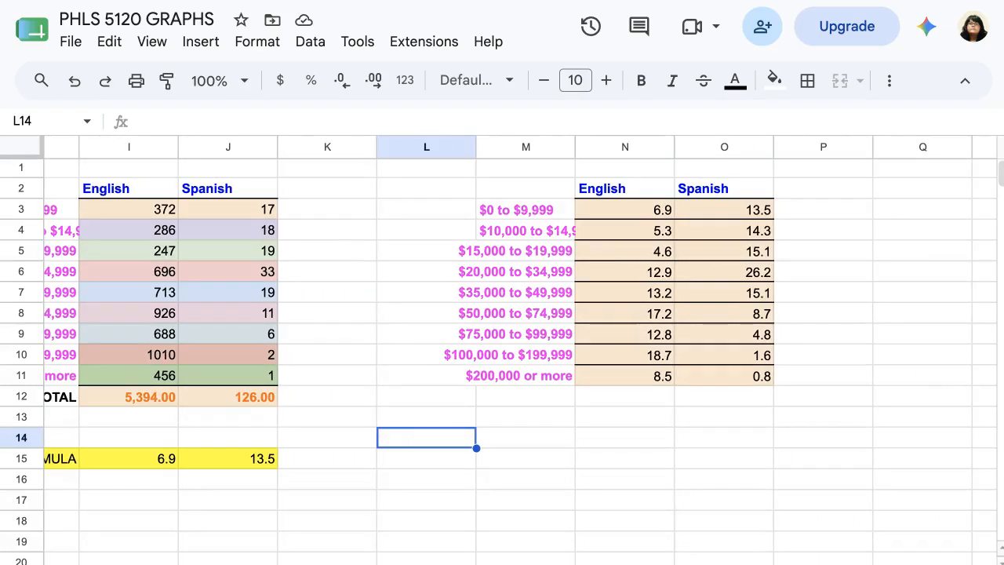
left_click_drag(496, 189, 739, 376)
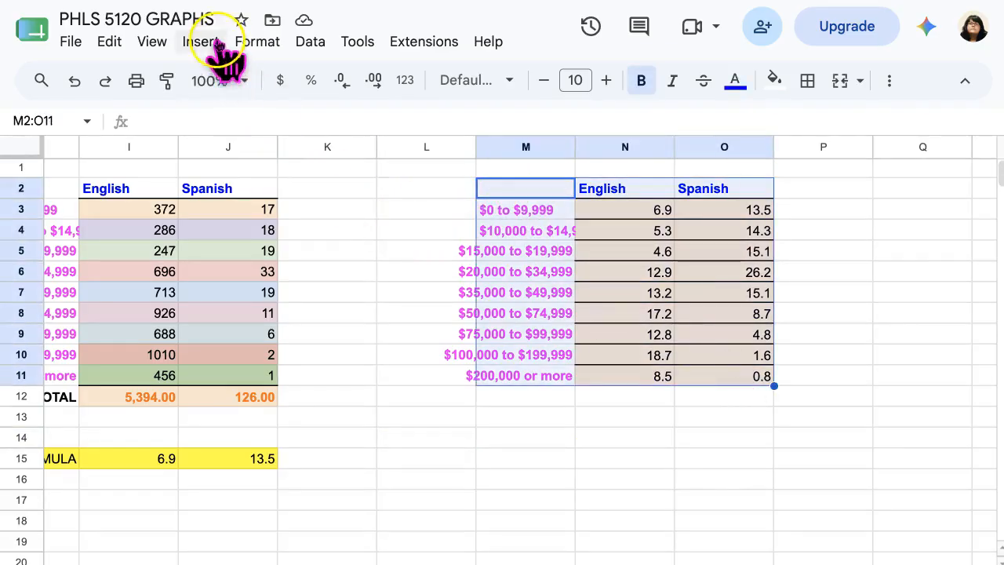
left_click(201, 42)
left_click(287, 264)
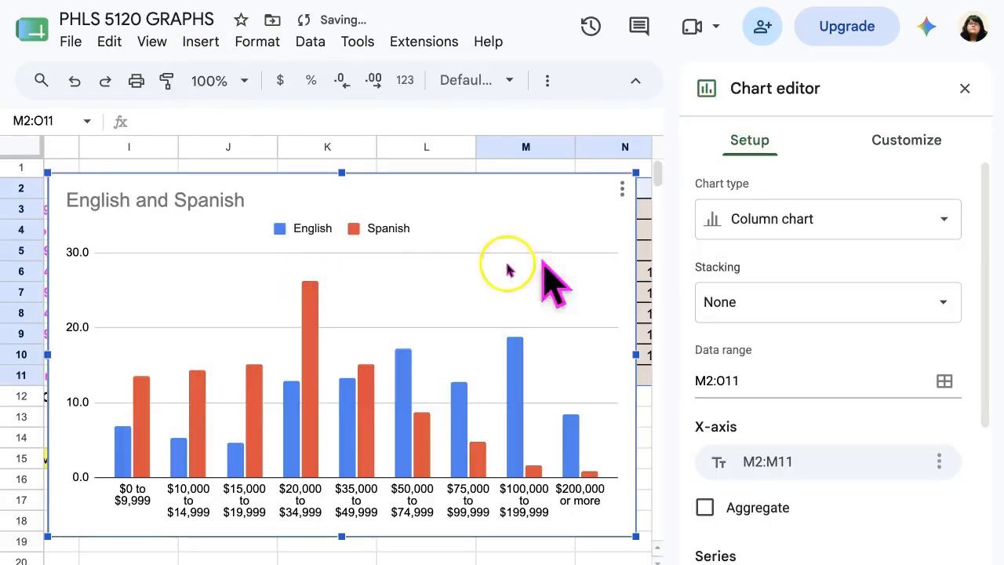
- Change the English and Spanish chart's type to an unstacked bar chart
left_click(945, 218)
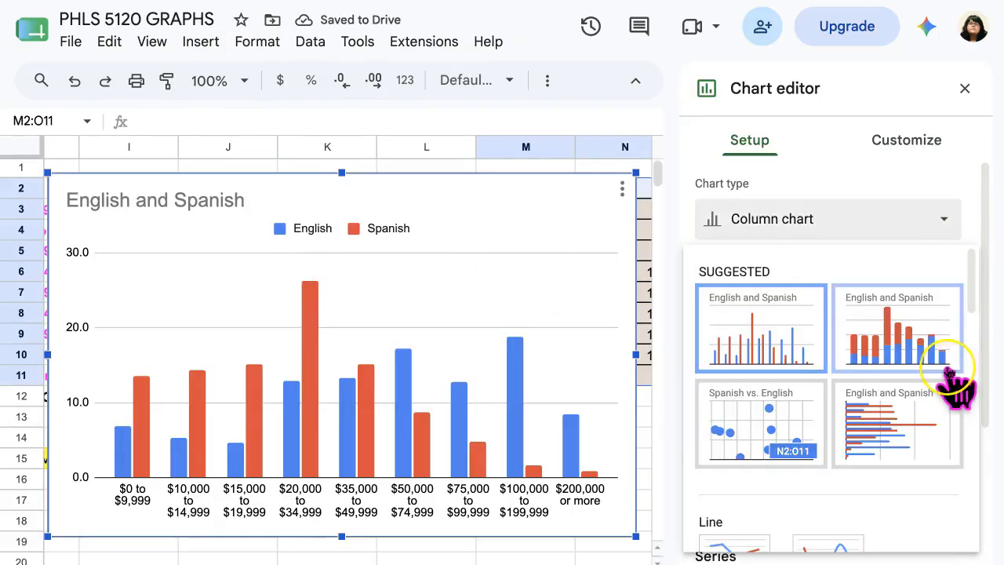
scroll(949, 373, "down", 6)
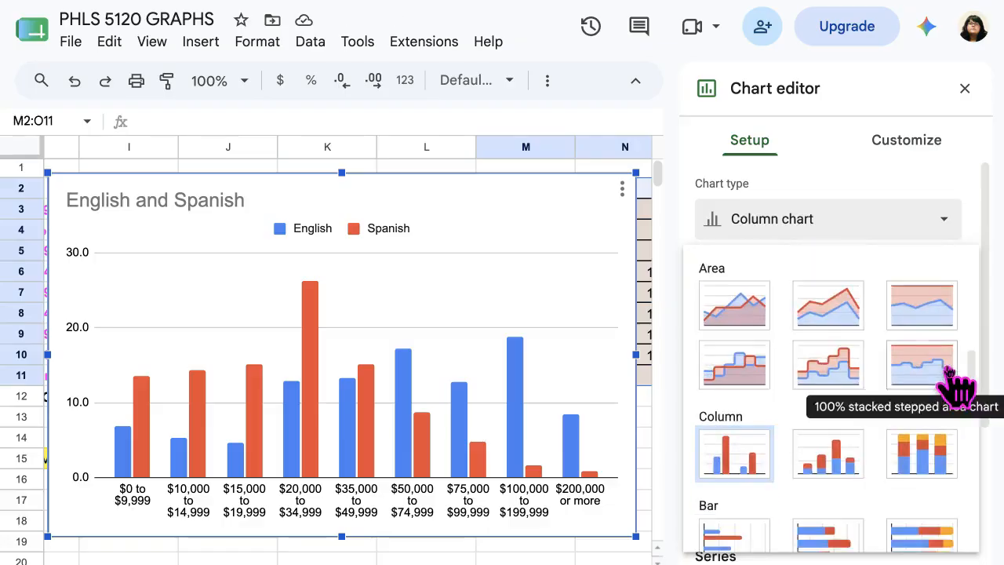
scroll(949, 374, "down", 1)
left_click(712, 506)
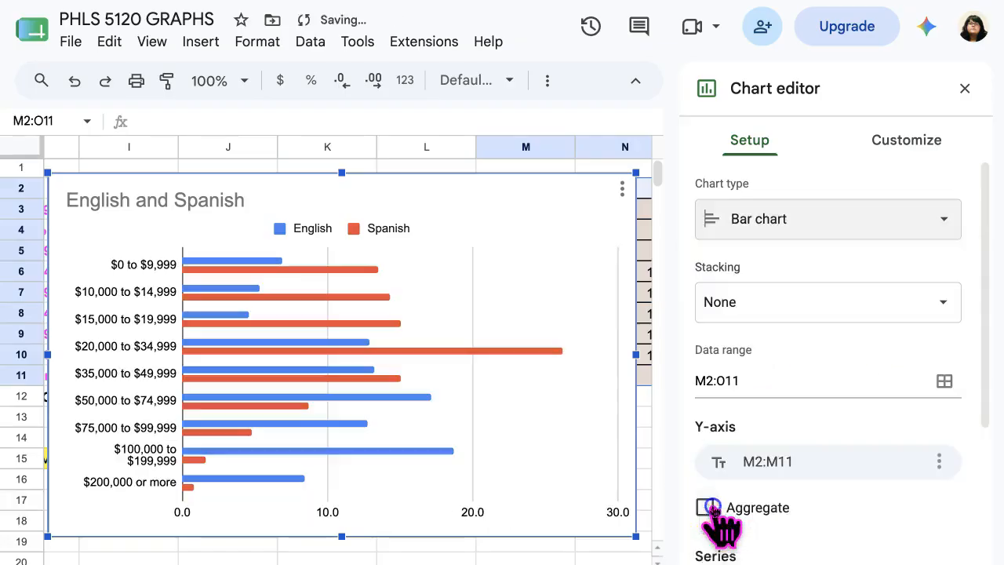
- Add data labels to the chart's Spanish series
left_click(373, 474)
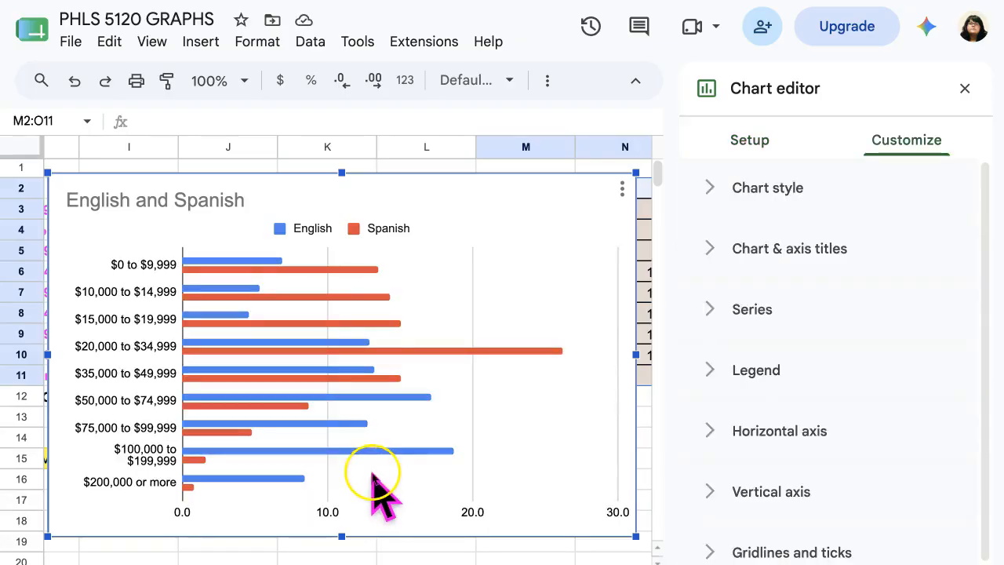
left_click(373, 269)
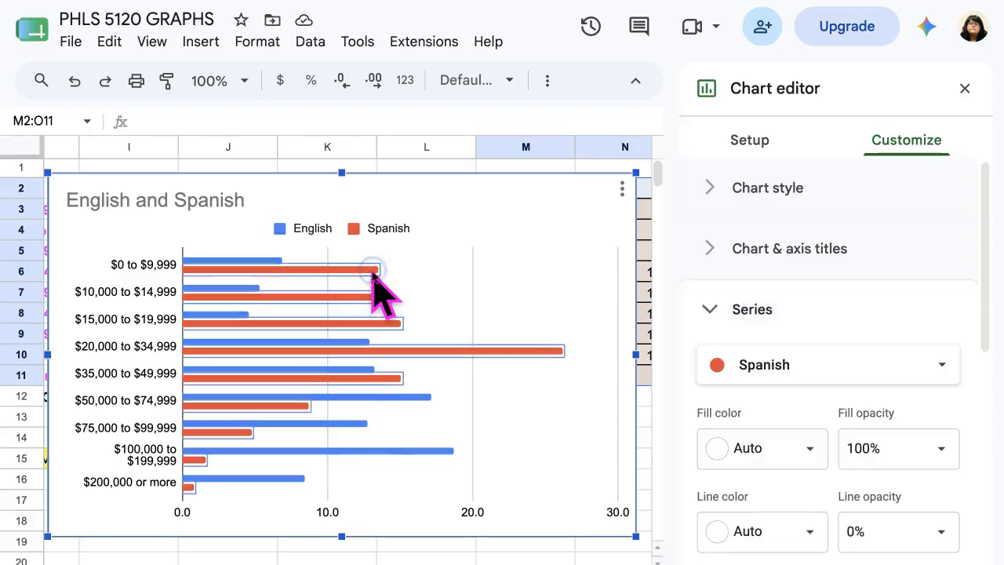
left_click(929, 141)
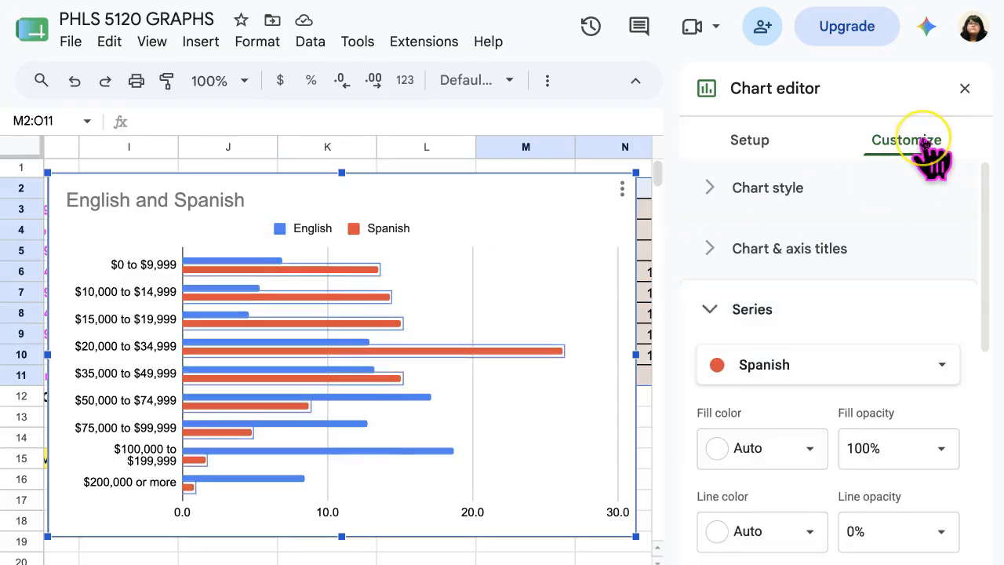
scroll(862, 321, "down", 3)
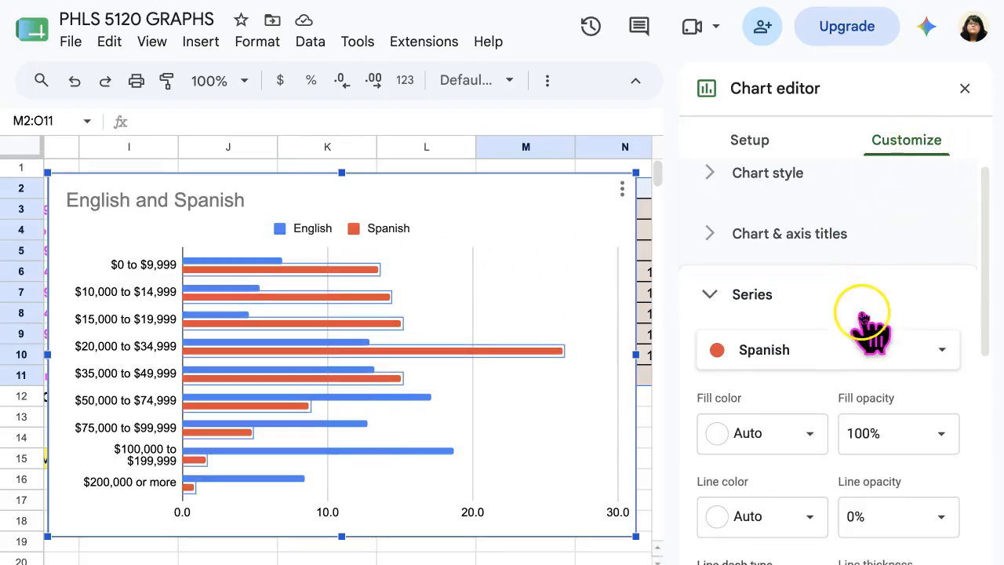
scroll(863, 306, "down", 5)
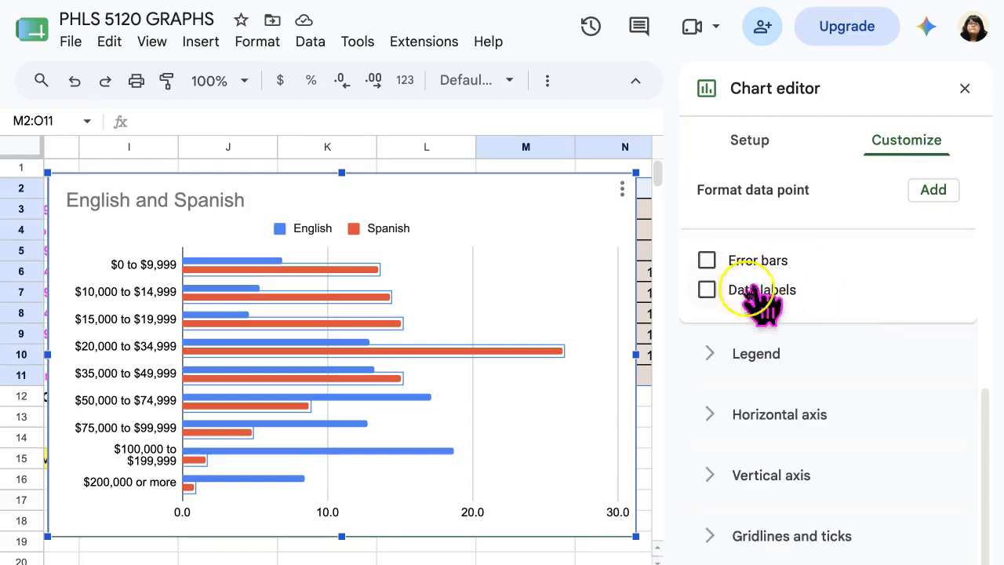
left_click(707, 290)
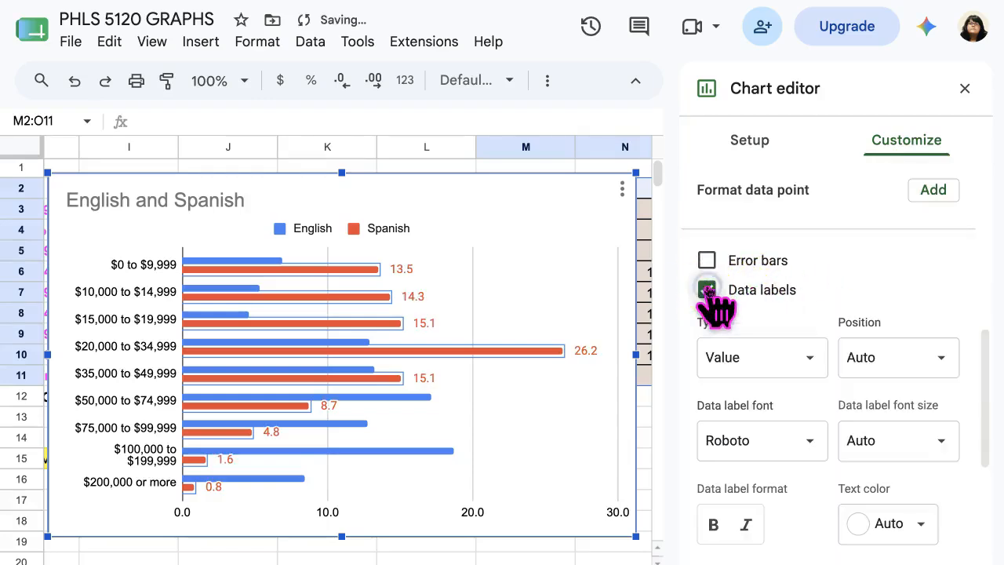
- Turn on data labels for the English series in the bar chart
left_click(262, 253)
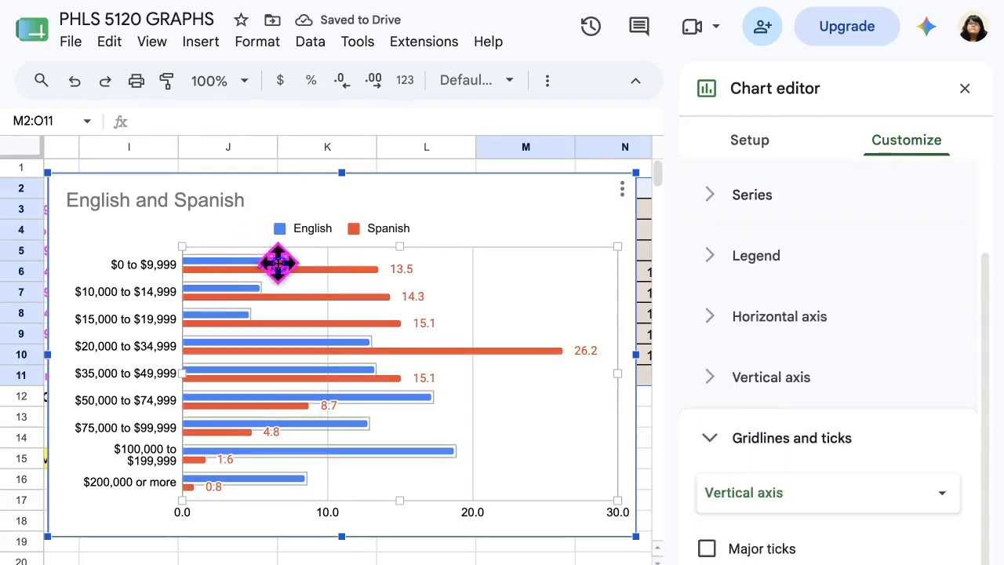
left_click(276, 264)
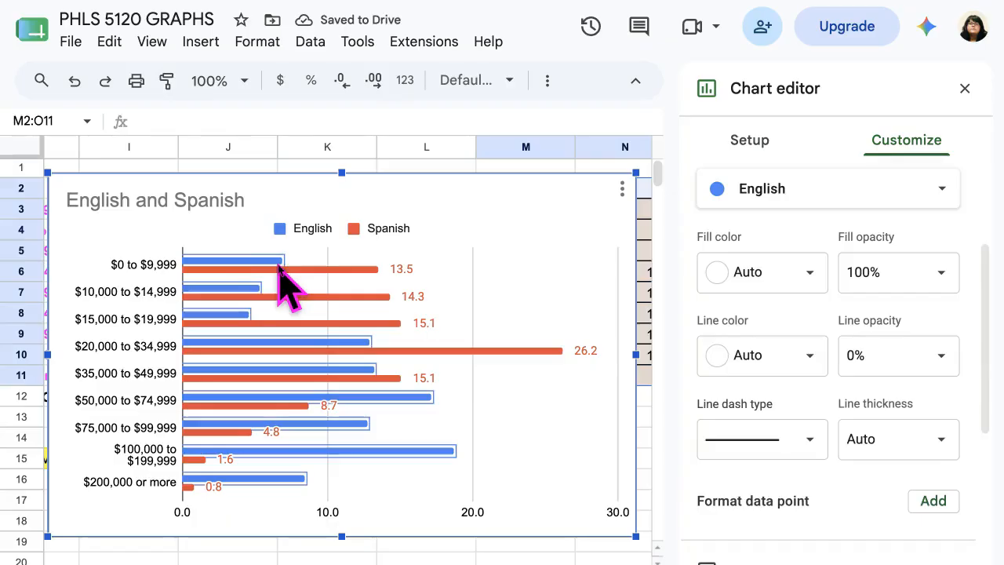
scroll(910, 353, "down", 3)
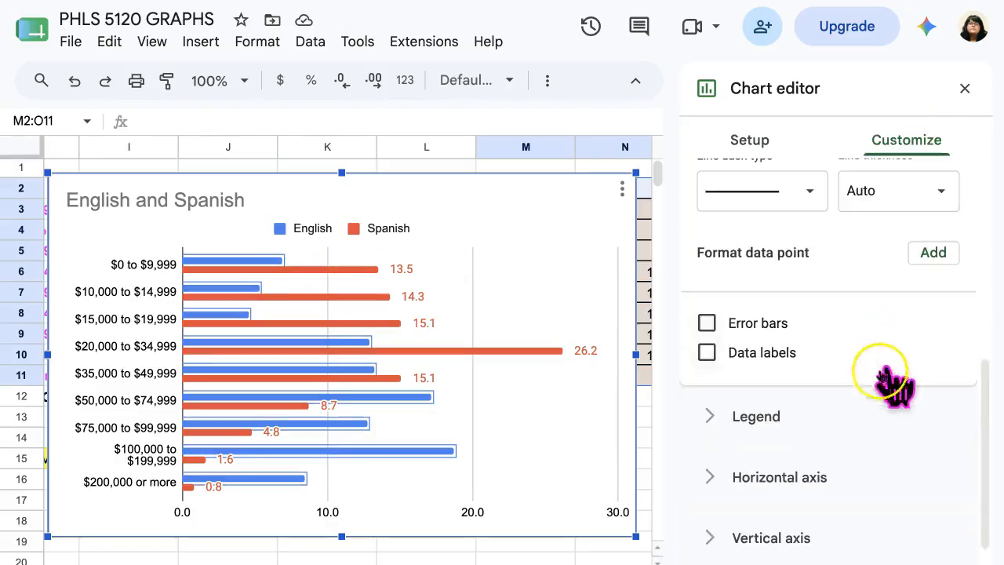
left_click(707, 352)
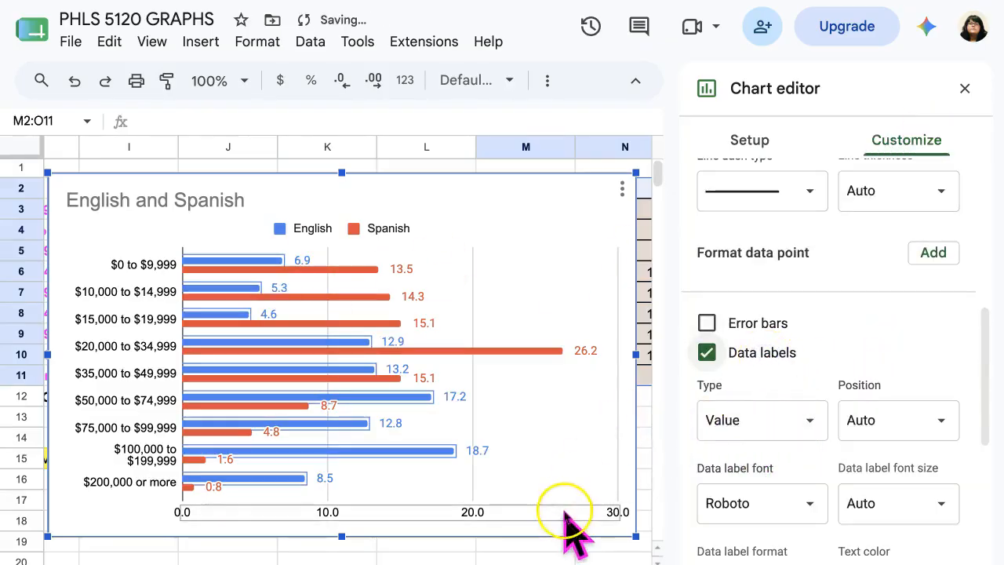